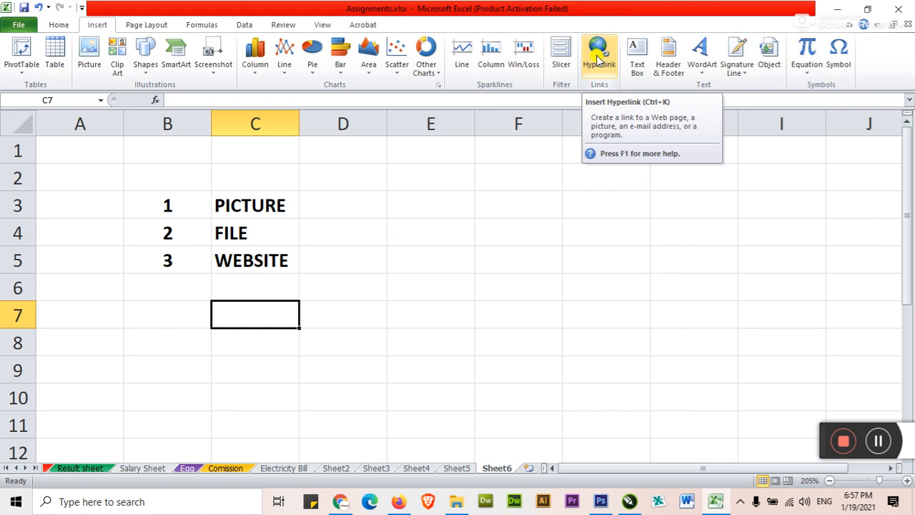
# Hyperlink PICTURE in C3 to daily.jpg in the Pictures folder, then reselect C3
pyautogui.click(266, 207)
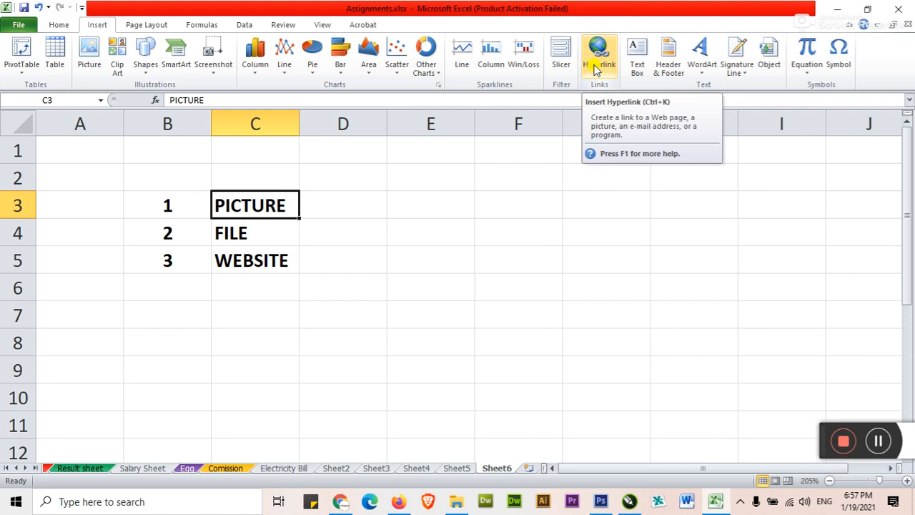
pyautogui.click(598, 66)
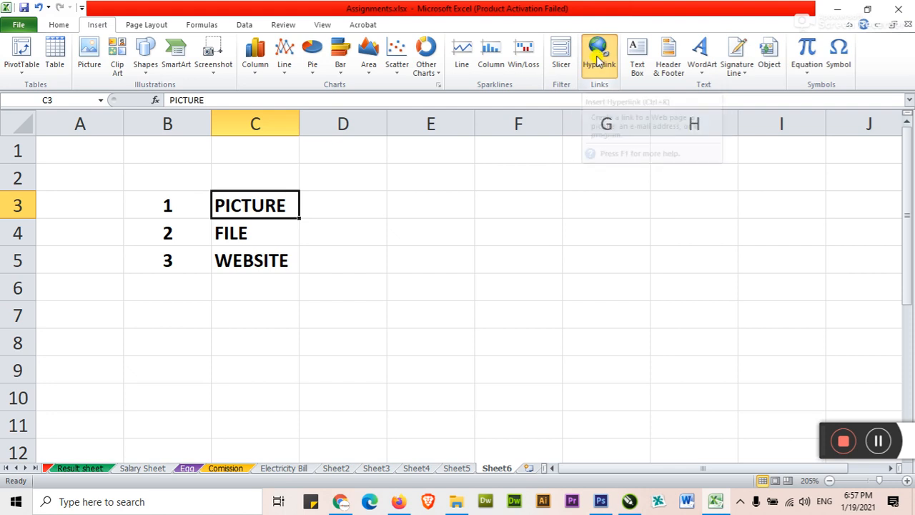
pyautogui.moveTo(559, 66)
pyautogui.mouseDown()
pyautogui.moveTo(602, 72)
pyautogui.moveTo(586, 90)
pyautogui.moveTo(629, 81)
pyautogui.moveTo(627, 45)
pyautogui.moveTo(570, 93)
pyautogui.moveTo(575, 69)
pyautogui.mouseUp()
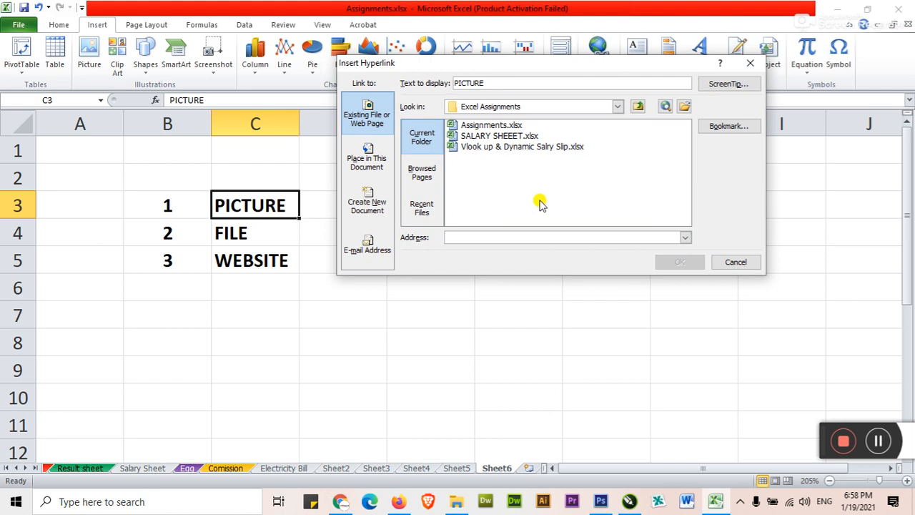
pyautogui.click(618, 107)
pyautogui.moveTo(618, 147); pyautogui.dragTo(622, 118)
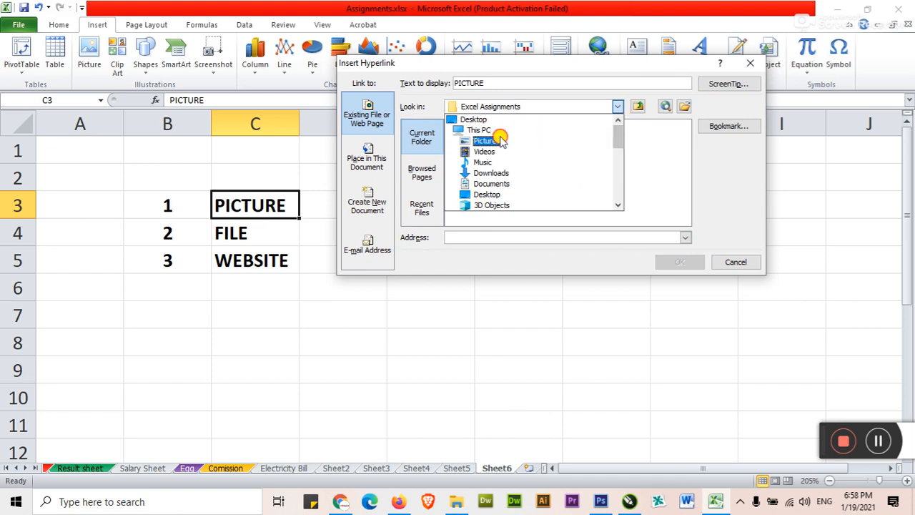
pyautogui.click(501, 140)
pyautogui.click(476, 180)
pyautogui.doubleClick(476, 181)
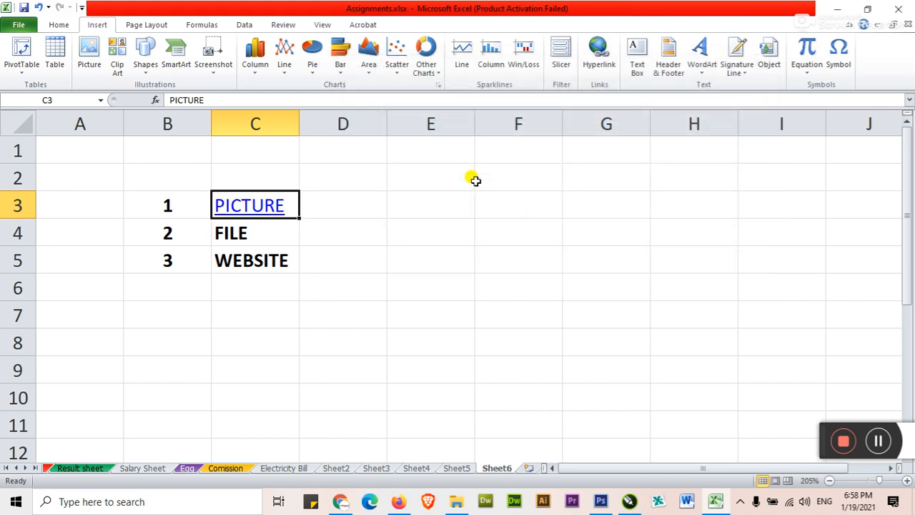
pyautogui.click(326, 228)
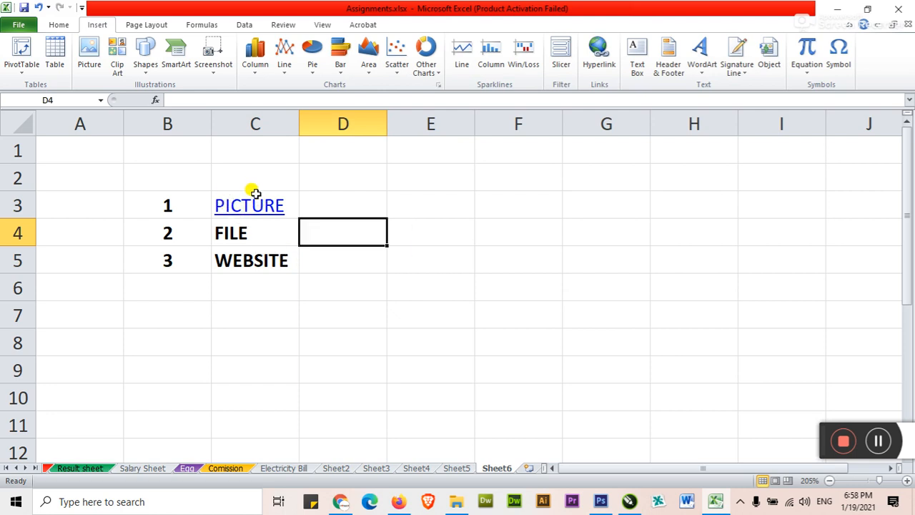
pyautogui.click(351, 203)
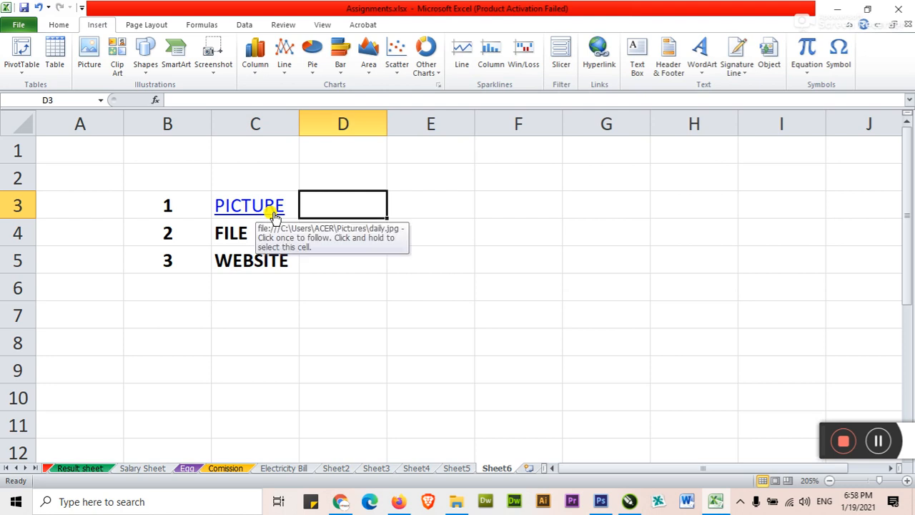
pyautogui.click(274, 214)
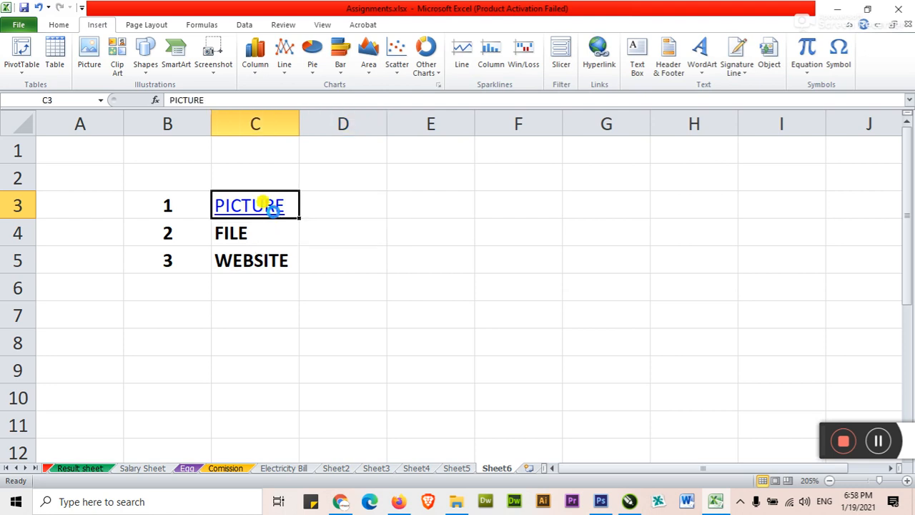
# Open daily.jpg through the PICTURE link, close Photos, and select FILE in C4
pyautogui.click(273, 208)
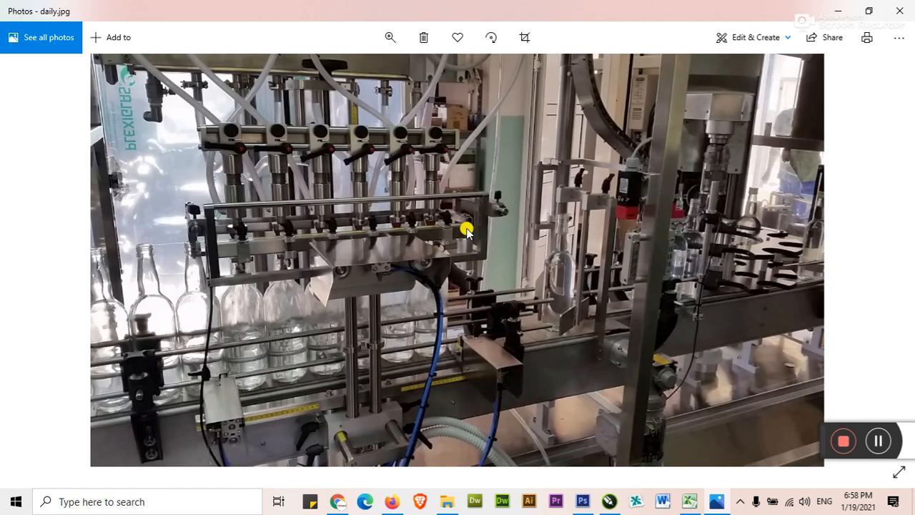
pyautogui.click(899, 11)
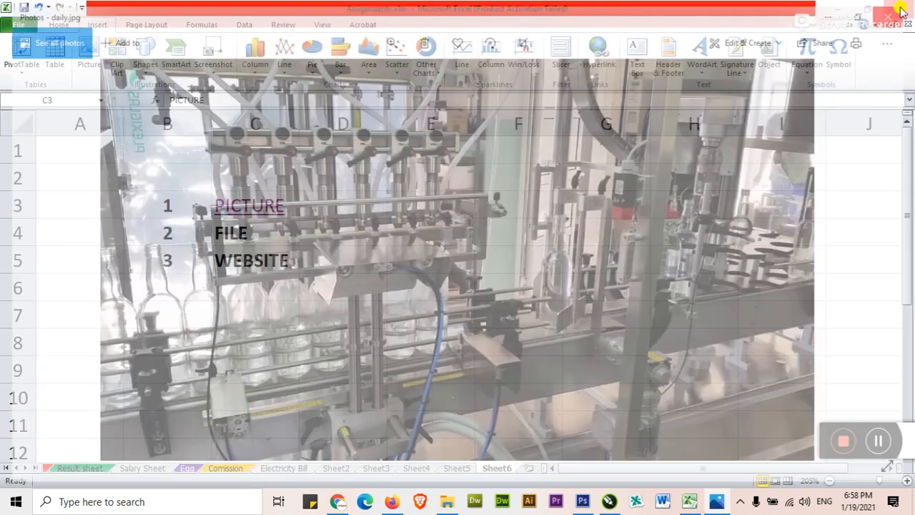
pyautogui.click(269, 234)
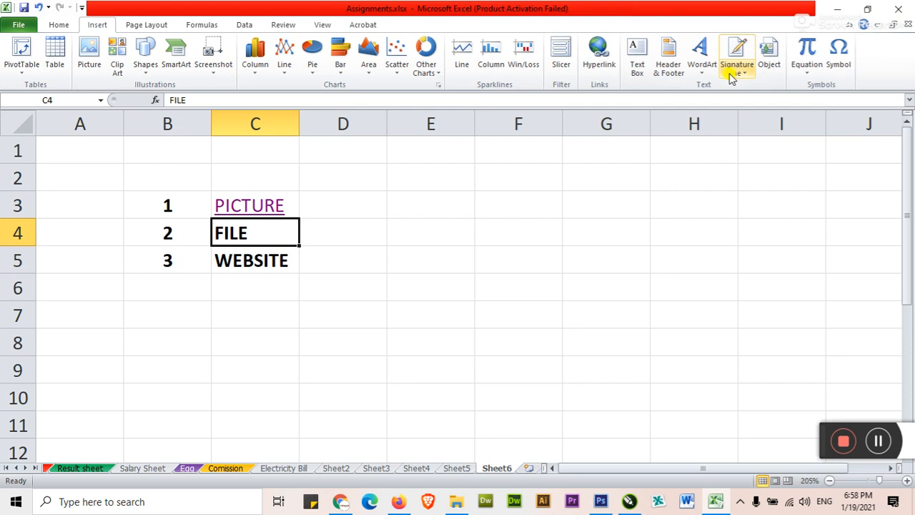
# Link FILE in C4 to the Ww.xlsx workbook in the Documents folder
pyautogui.click(595, 57)
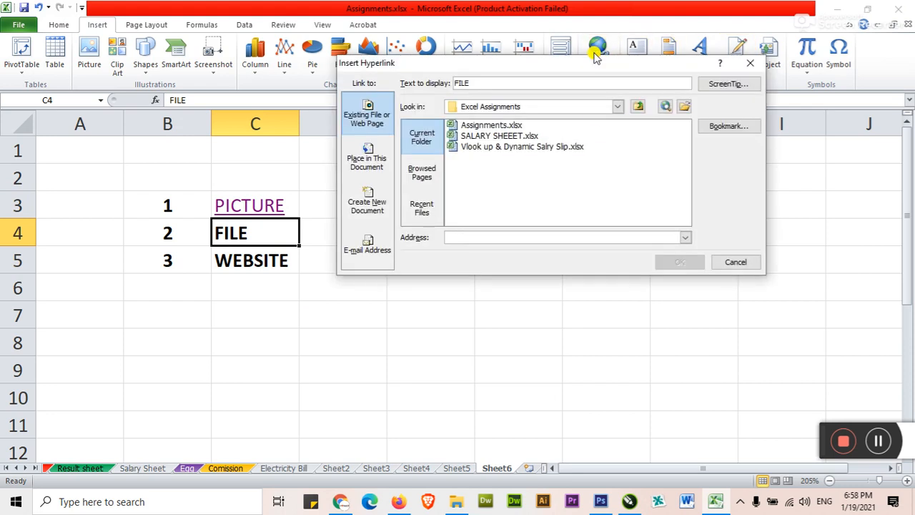
pyautogui.click(618, 109)
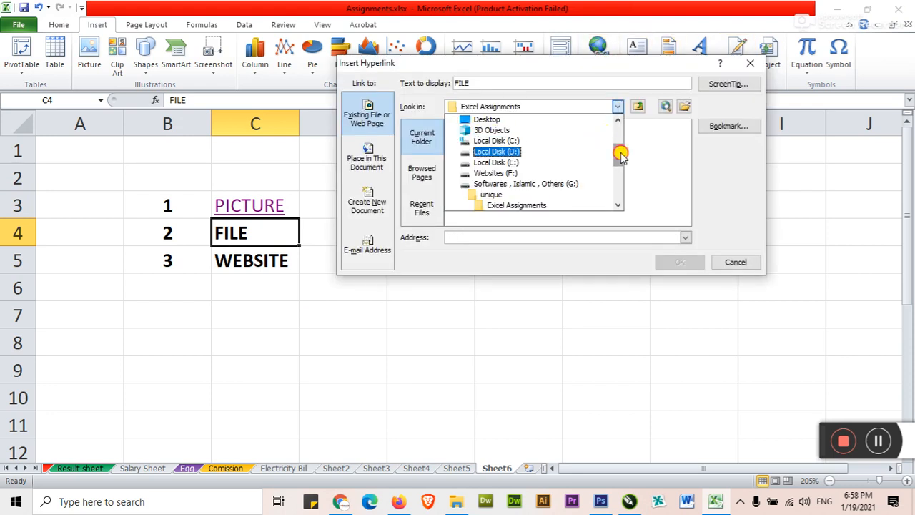
pyautogui.moveTo(619, 149); pyautogui.dragTo(579, 127)
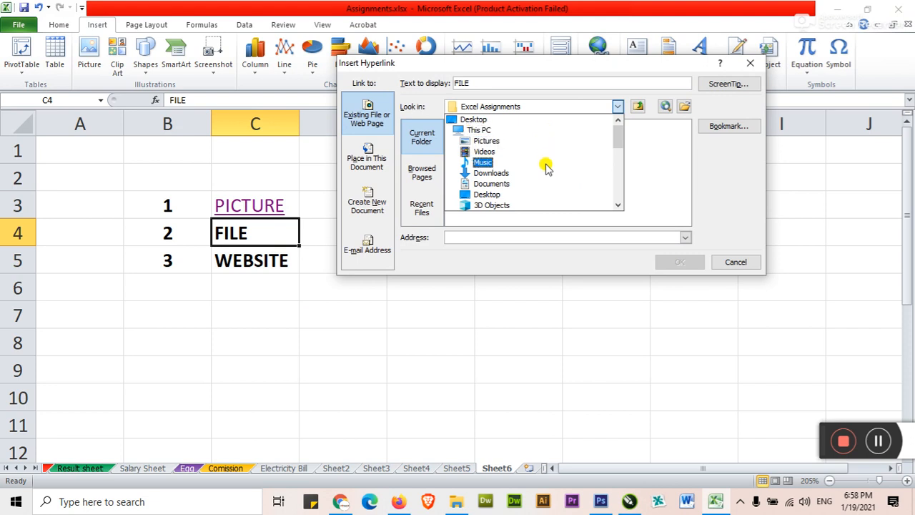
pyautogui.click(540, 187)
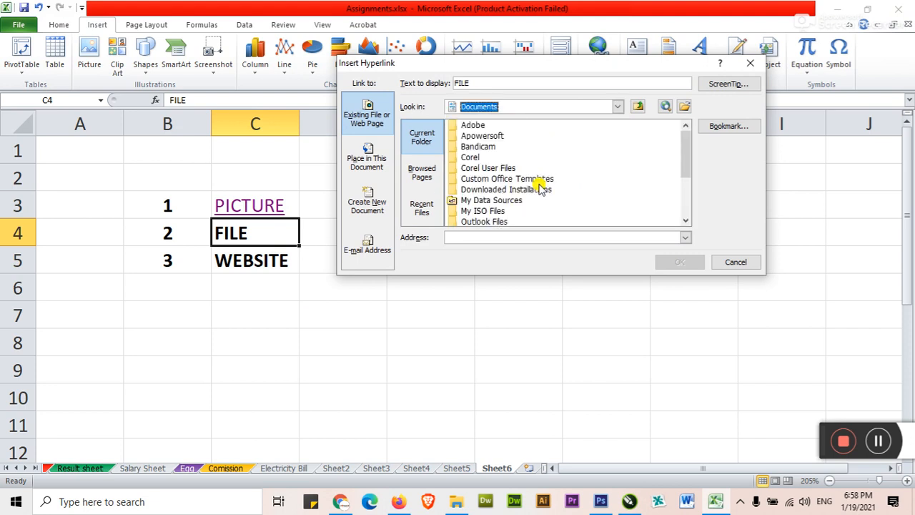
pyautogui.moveTo(689, 163); pyautogui.dragTo(685, 228)
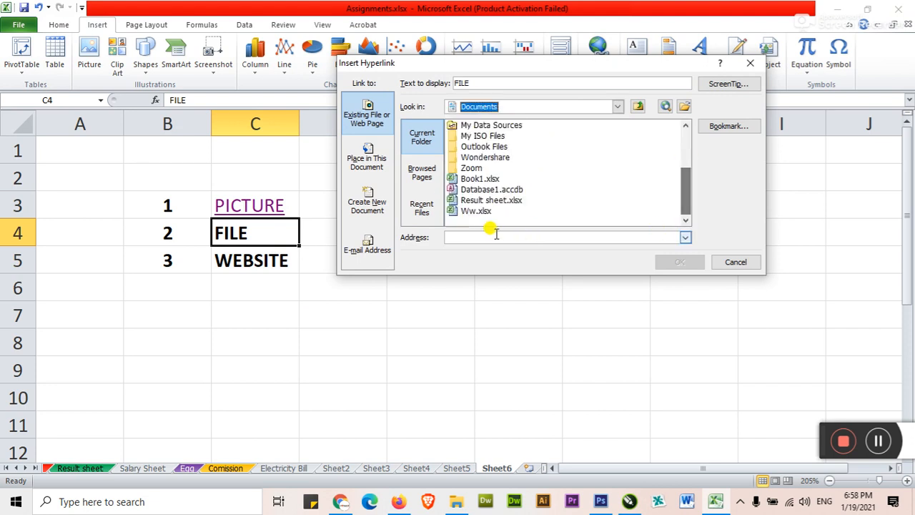
pyautogui.click(481, 210)
pyautogui.click(689, 261)
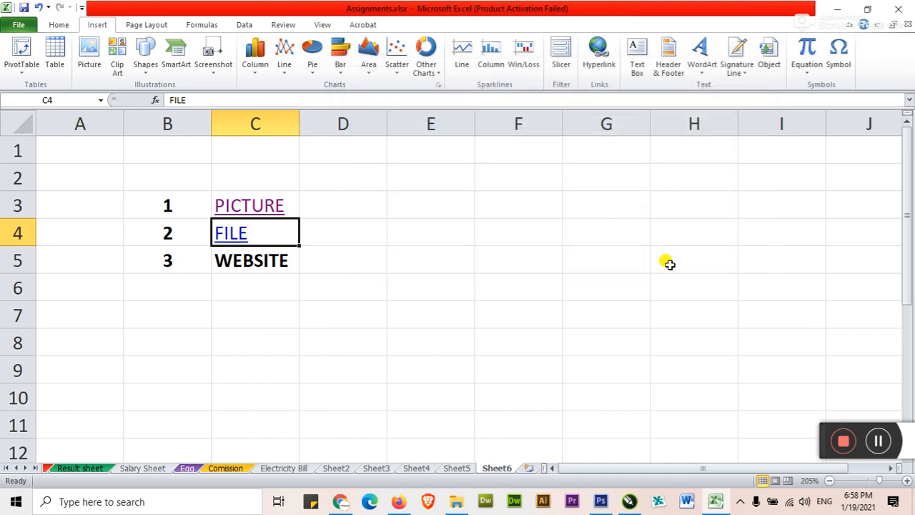
# Open Ww.xlsx through the FILE link, close it, and select WEBSITE in C5
pyautogui.click(242, 230)
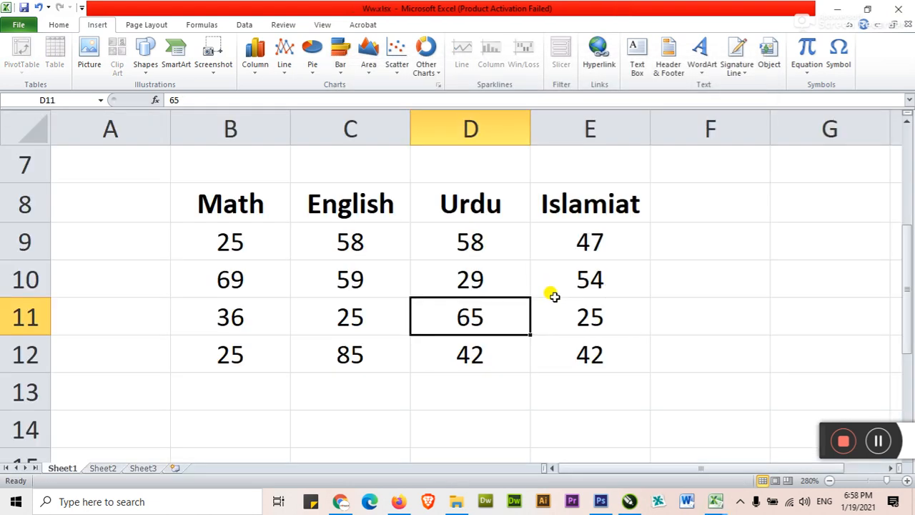
pyautogui.hotkey('ctrl', 'w')
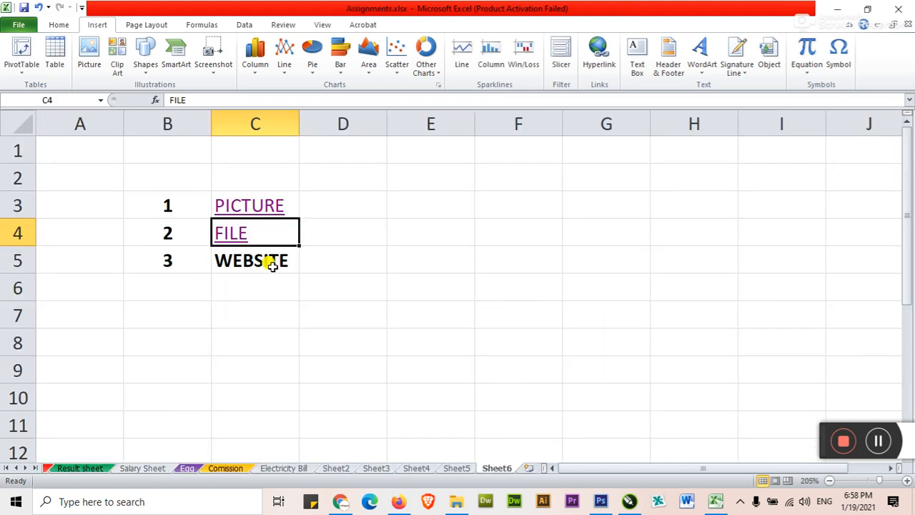
pyautogui.click(276, 264)
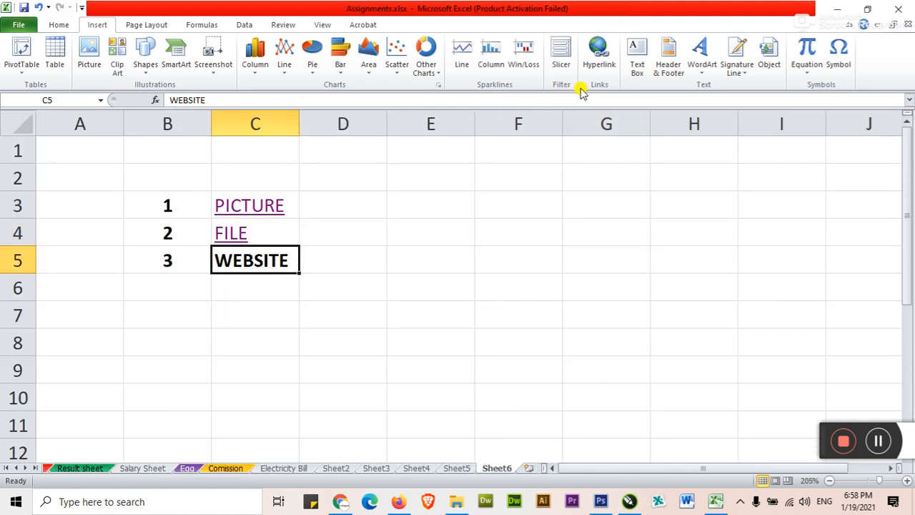
pyautogui.click(598, 54)
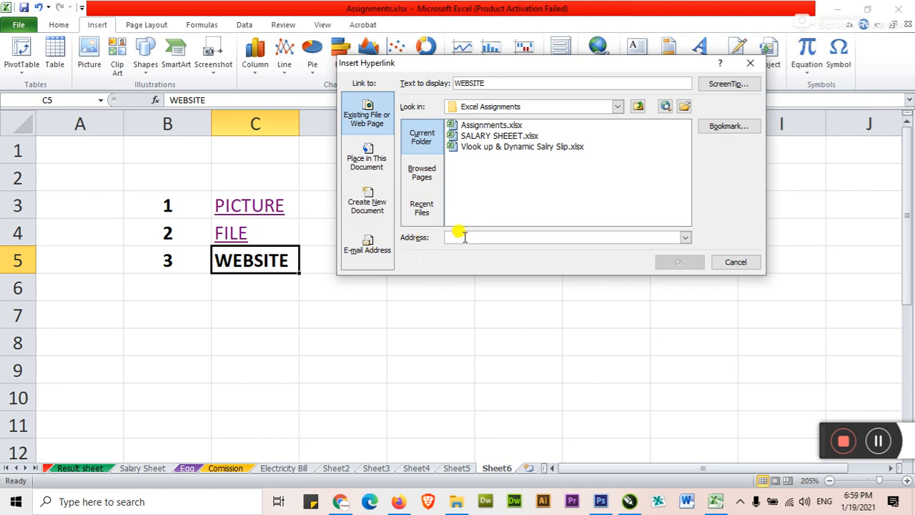
pyautogui.write('www.')
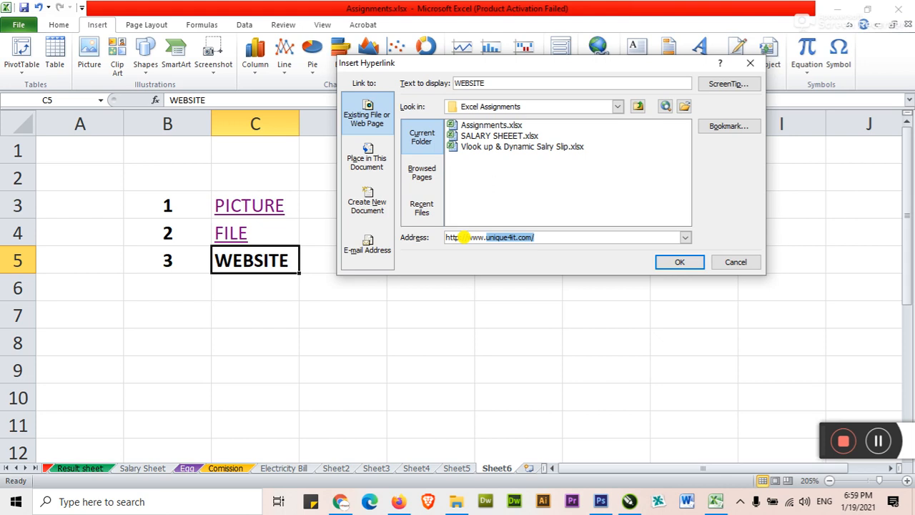
pyautogui.write('o')
pyautogui.write('goo')
pyautogui.click(679, 262)
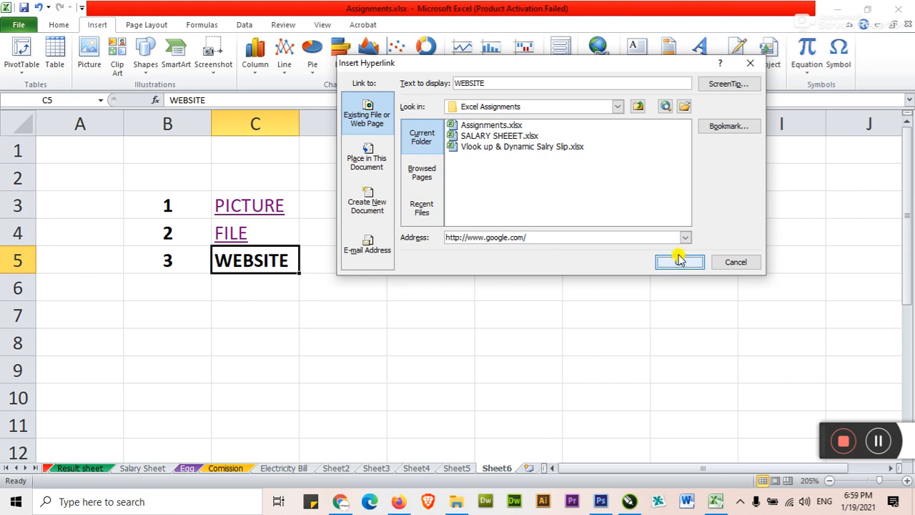
# Follow the WEBSITE link to Google, then close the browser
pyautogui.click(390, 289)
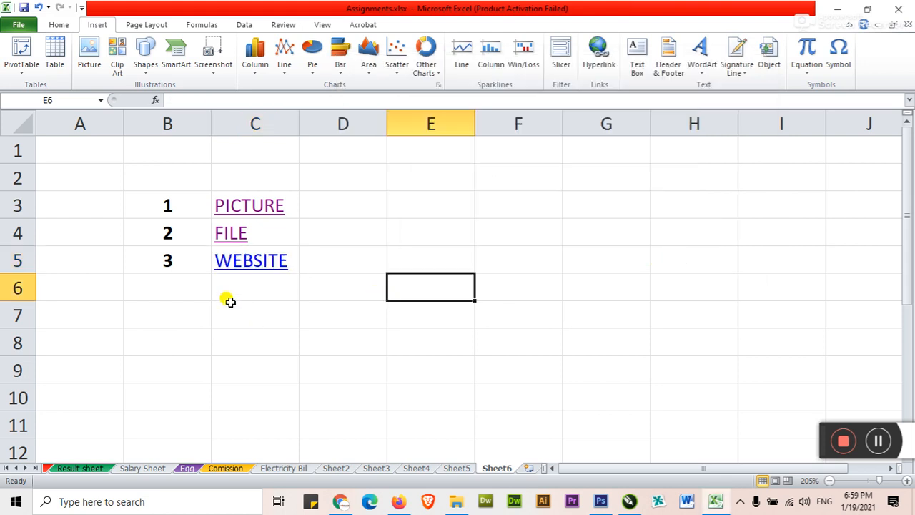
pyautogui.click(243, 266)
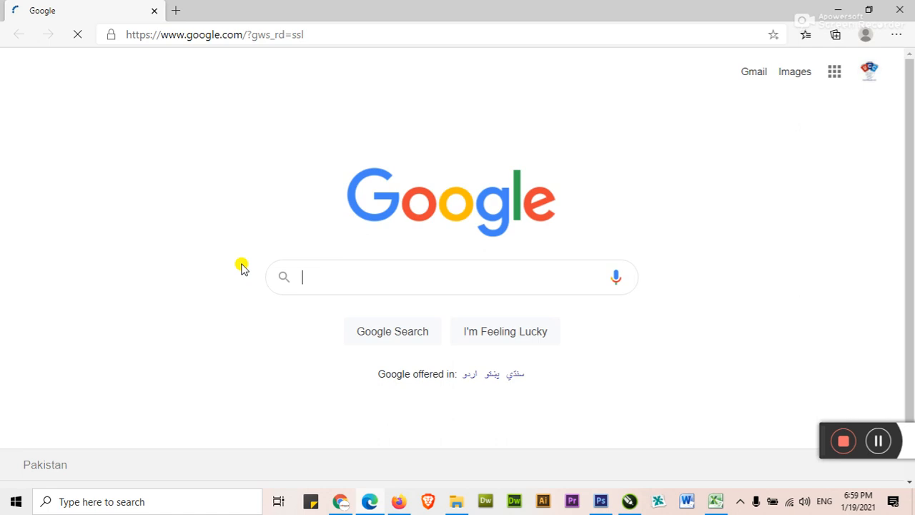
pyautogui.click(907, 6)
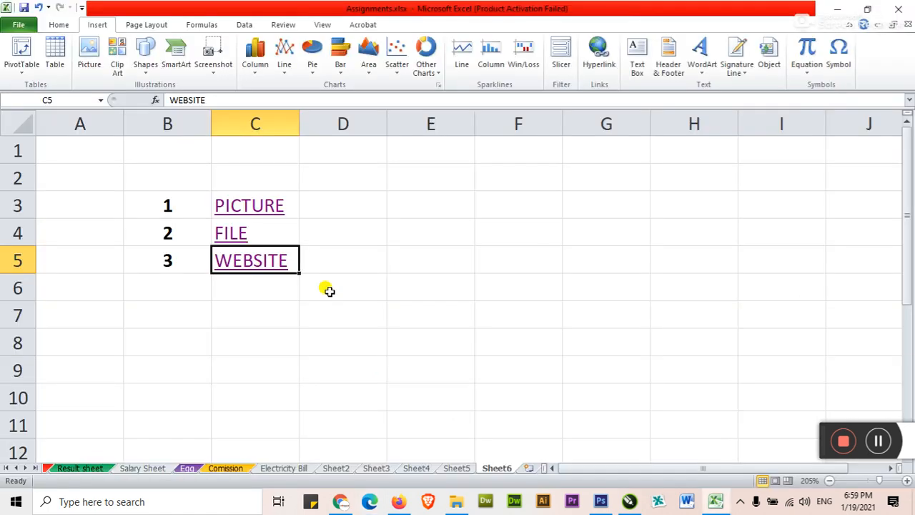
# Draw a first text box near D2:F2 holding placeholder text
pyautogui.click(289, 313)
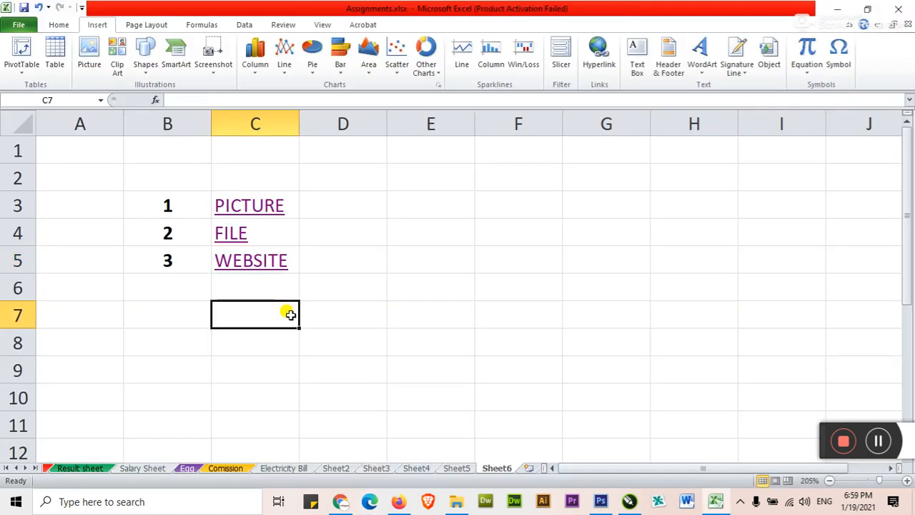
pyautogui.click(637, 63)
pyautogui.moveTo(352, 166)
pyautogui.mouseDown()
pyautogui.moveTo(388, 224)
pyautogui.moveTo(541, 230)
pyautogui.moveTo(486, 233)
pyautogui.moveTo(482, 202)
pyautogui.moveTo(512, 205)
pyautogui.mouseUp()
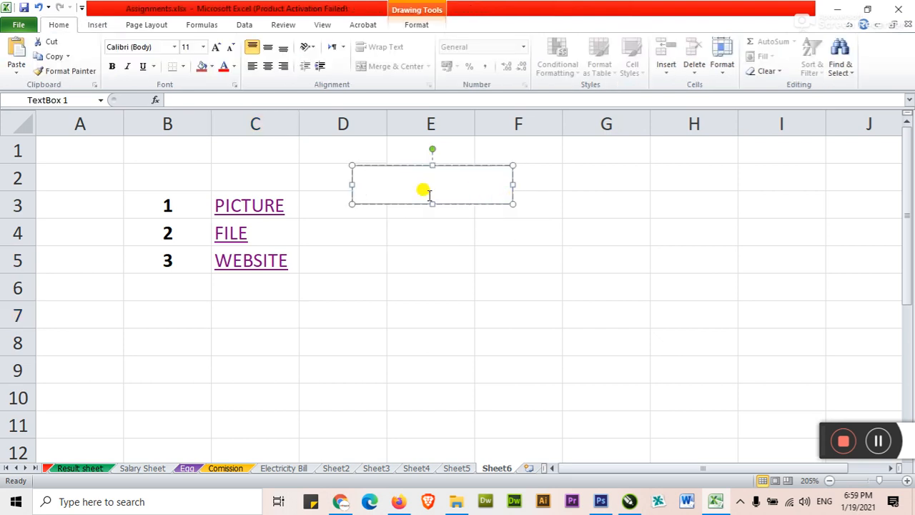
pyautogui.write('dfasfds')
pyautogui.click(424, 225)
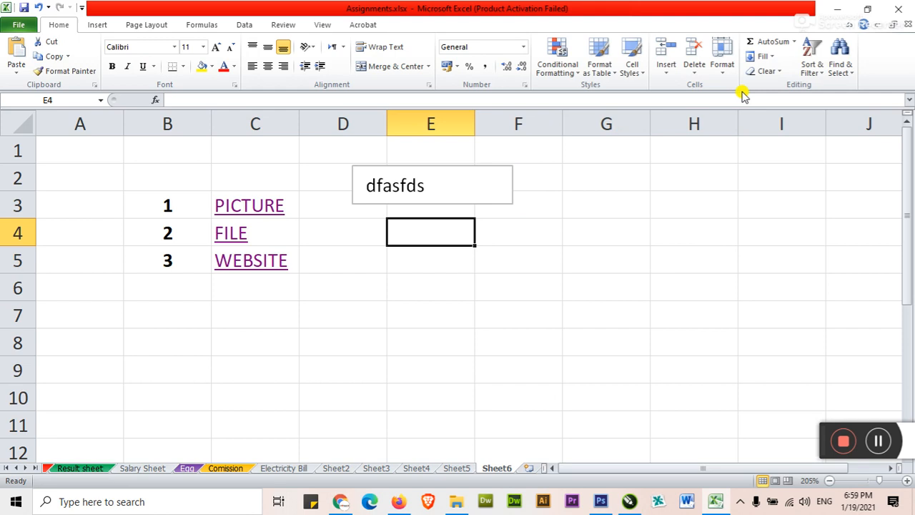
# Draw a second text box across D6:F7 and type HELLO into it
pyautogui.click(97, 24)
pyautogui.click(637, 57)
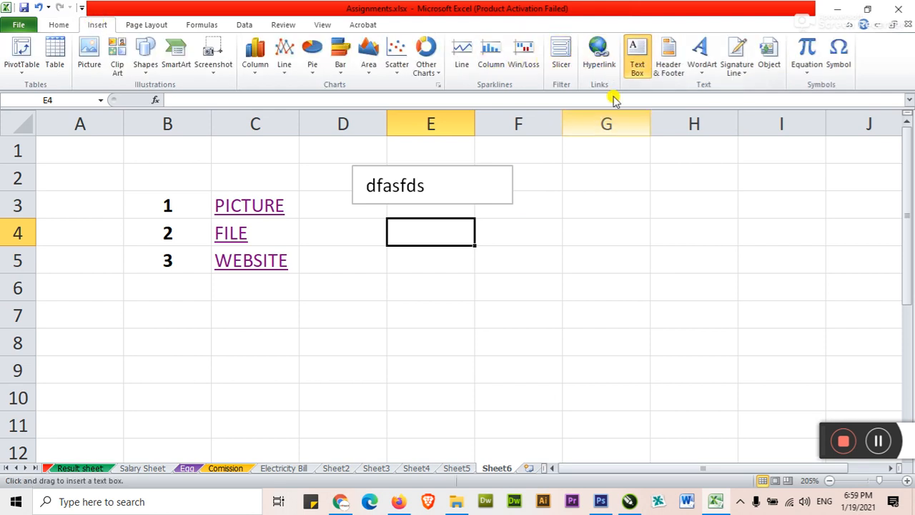
pyautogui.moveTo(353, 268); pyautogui.dragTo(536, 329)
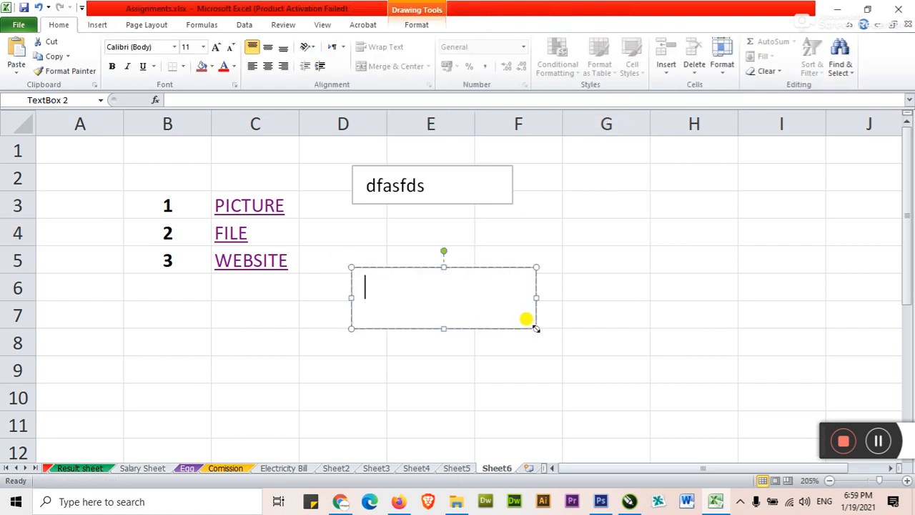
pyautogui.write('afasfasd')
pyautogui.moveTo(467, 300); pyautogui.dragTo(331, 286)
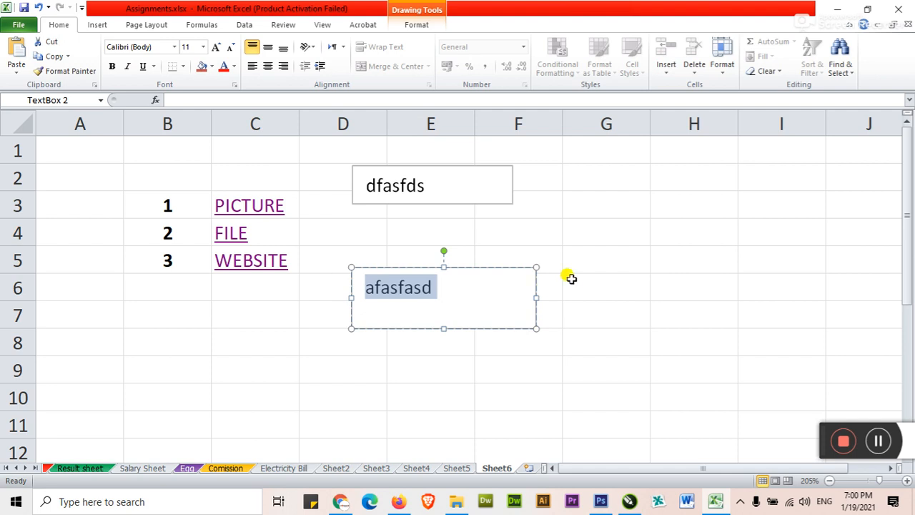
pyautogui.write('HELLO')
# Change the first box to GOOD, then move GOOD to B7:C8 and HELLO to E4:F5
pyautogui.click(413, 180)
pyautogui.doubleClick(418, 184)
pyautogui.write('GOOD')
pyautogui.click(480, 213)
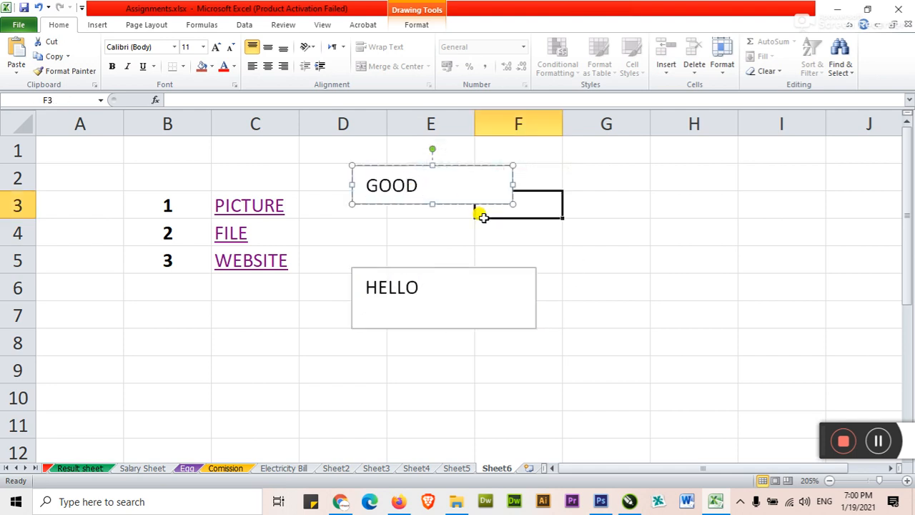
pyautogui.click(448, 198)
pyautogui.moveTo(453, 207); pyautogui.dragTo(215, 355)
pyautogui.click(408, 323)
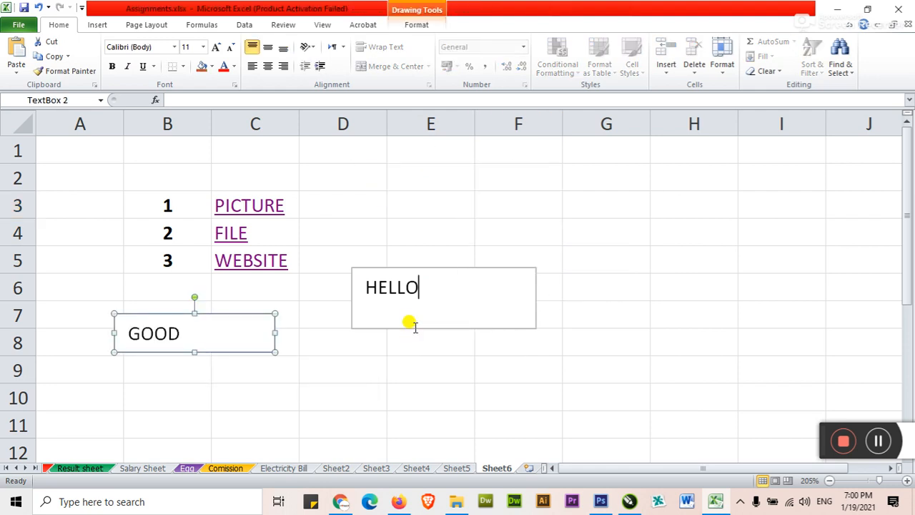
pyautogui.moveTo(409, 327); pyautogui.dragTo(425, 286)
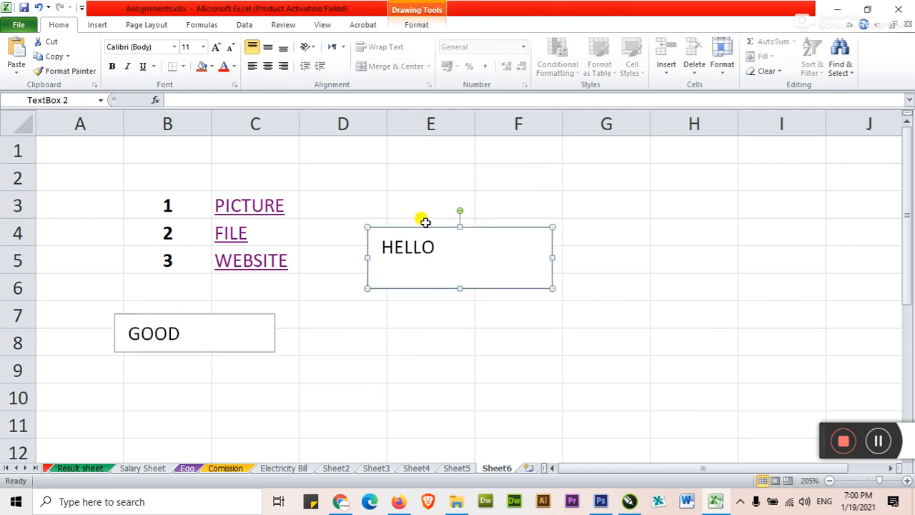
# Give the HELLO box a green outline style and a tilted 3-D preset effect
pyautogui.click(418, 25)
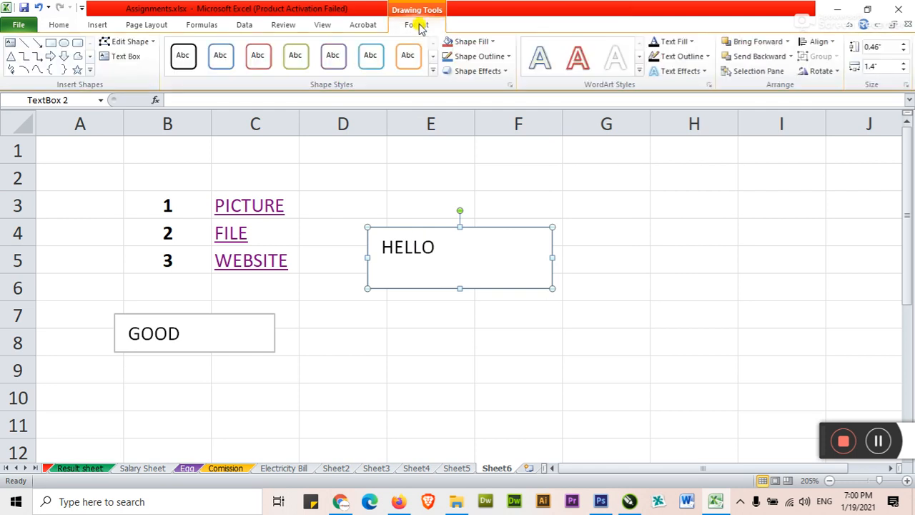
pyautogui.click(295, 57)
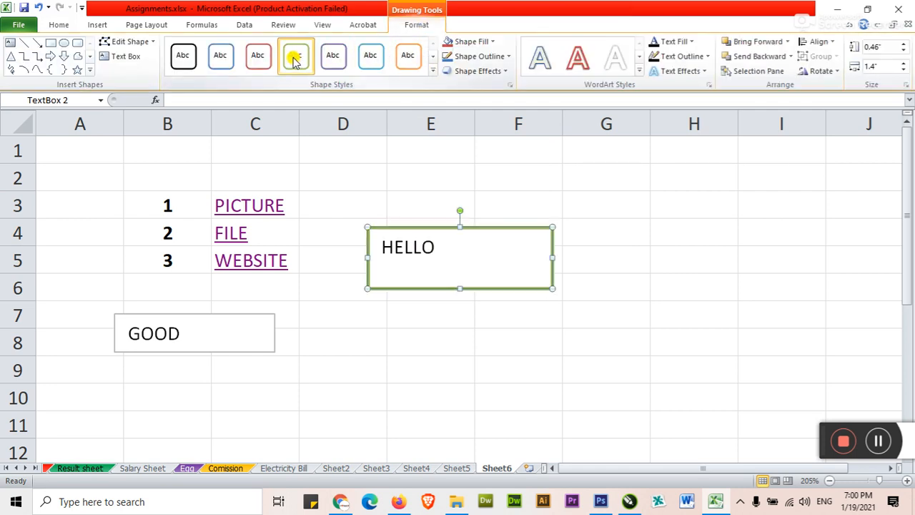
pyautogui.click(505, 71)
pyautogui.moveTo(521, 96)
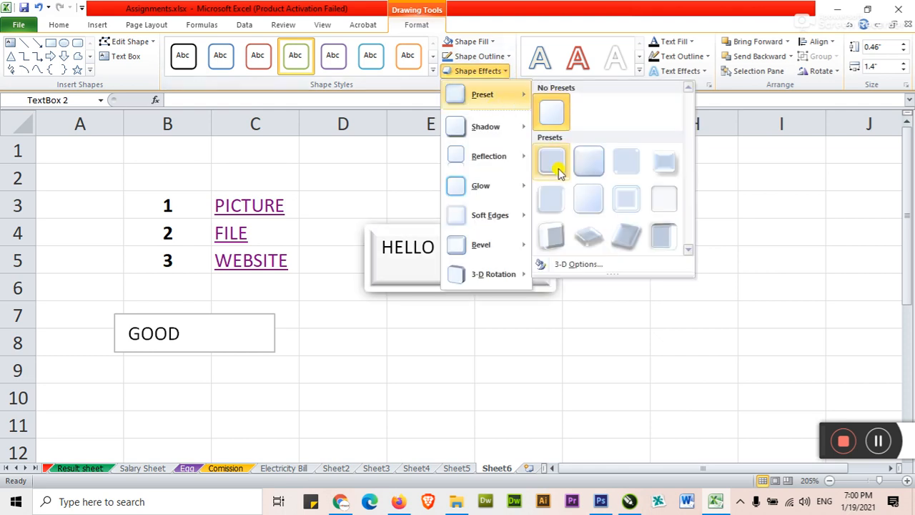
pyautogui.click(589, 240)
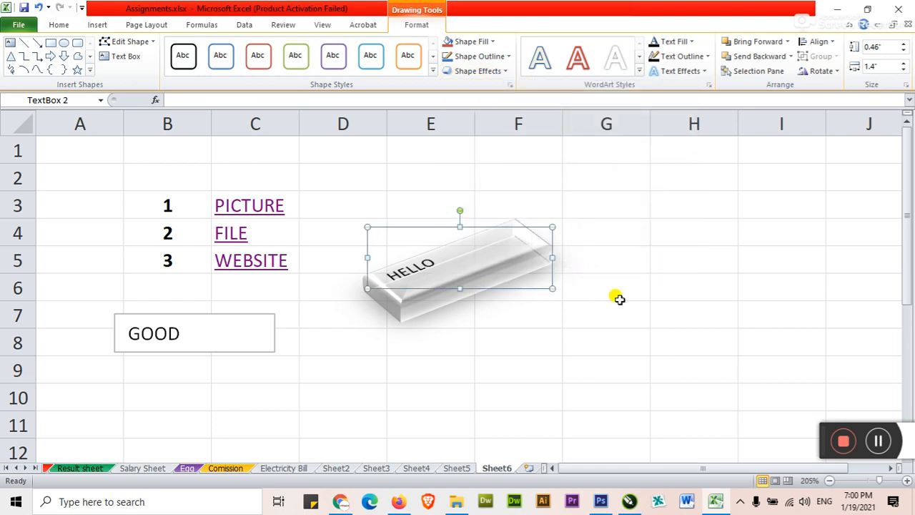
pyautogui.click(635, 303)
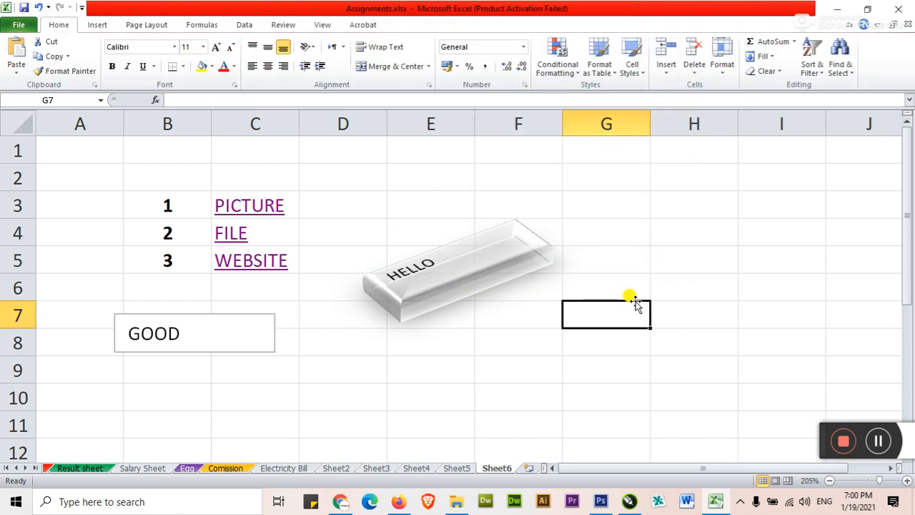
# Restyle the HELLO box with the dark purple shape style
pyautogui.click(446, 261)
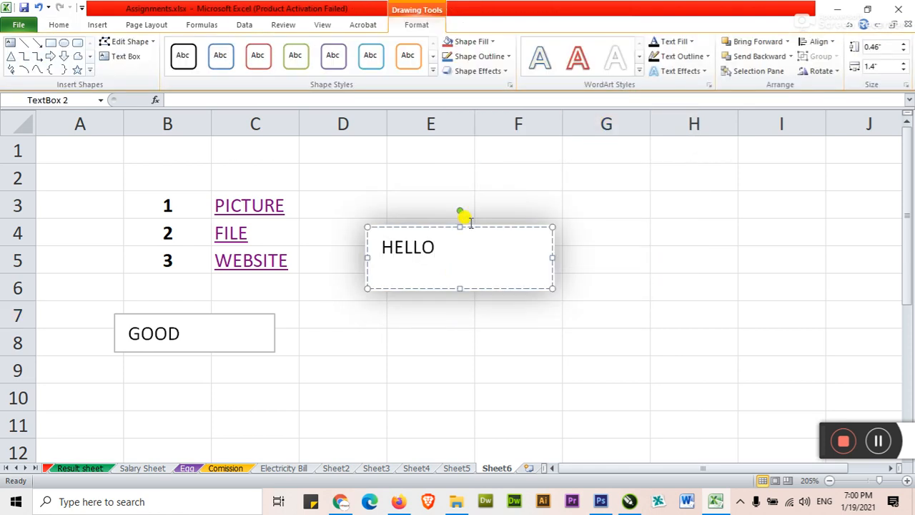
pyautogui.click(465, 226)
pyautogui.click(259, 57)
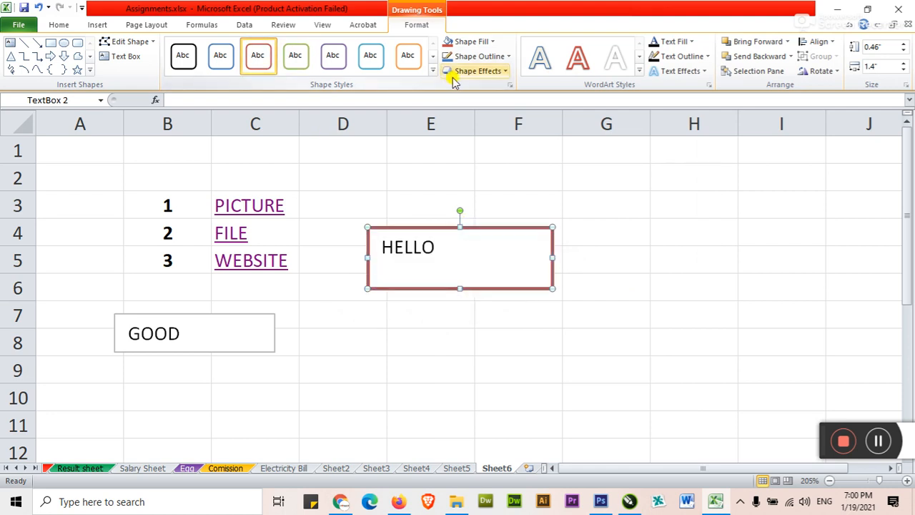
pyautogui.click(433, 70)
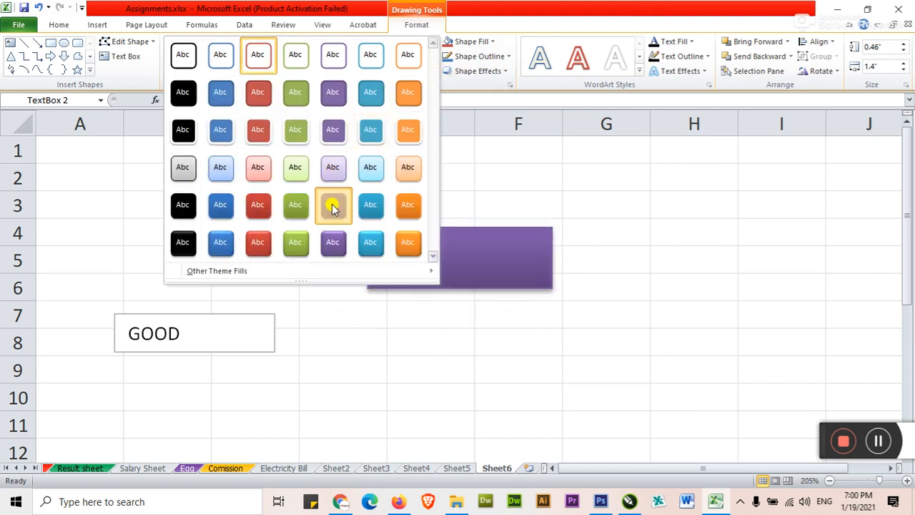
pyautogui.click(333, 204)
pyautogui.click(599, 321)
# Reapply the tilted 3-D preset to HELLO and select empty cell E9
pyautogui.click(526, 281)
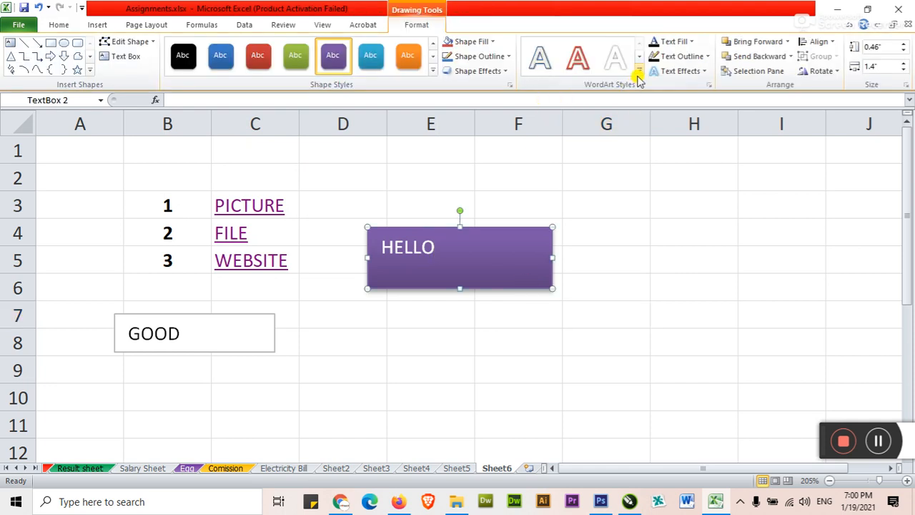
pyautogui.click(504, 72)
pyautogui.moveTo(500, 127)
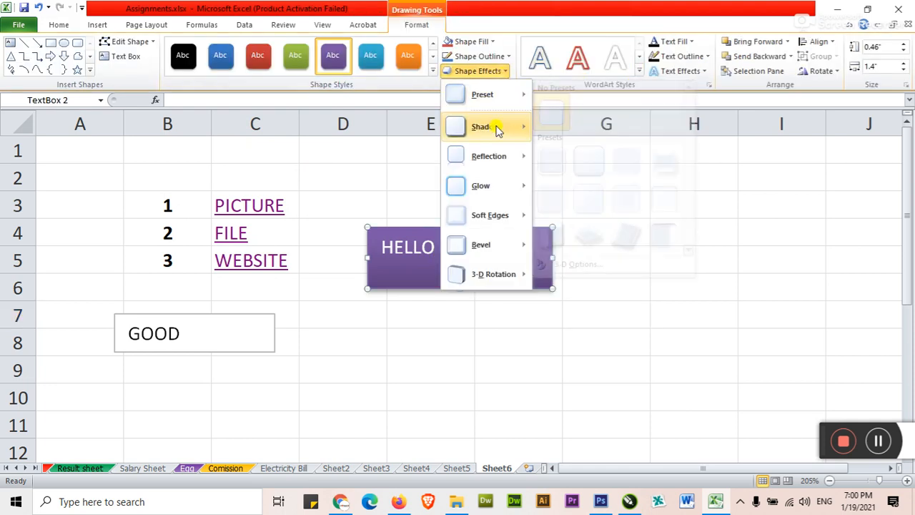
pyautogui.moveTo(520, 95)
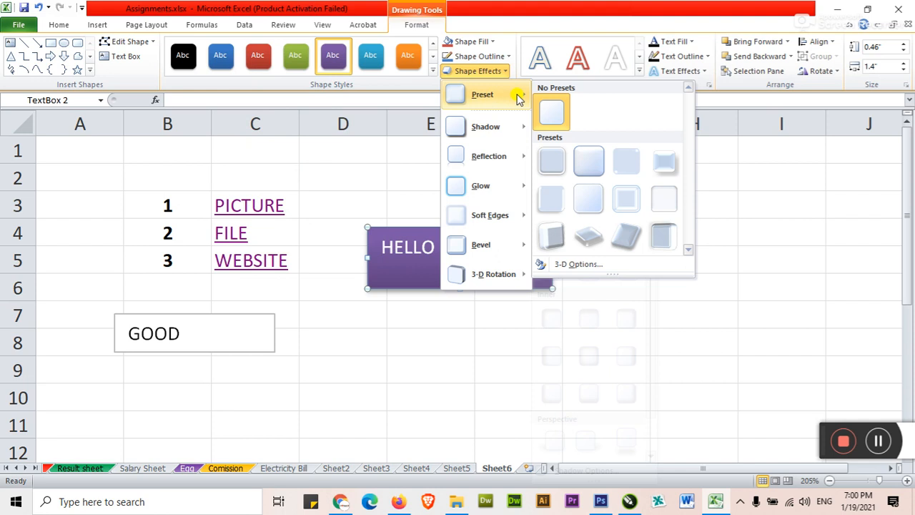
pyautogui.click(593, 236)
pyautogui.click(583, 317)
pyautogui.click(393, 361)
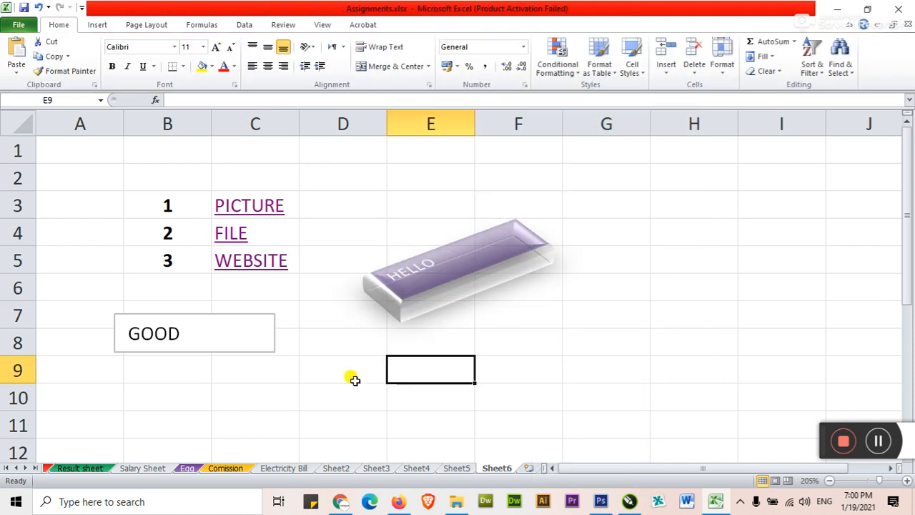
pyautogui.click(87, 28)
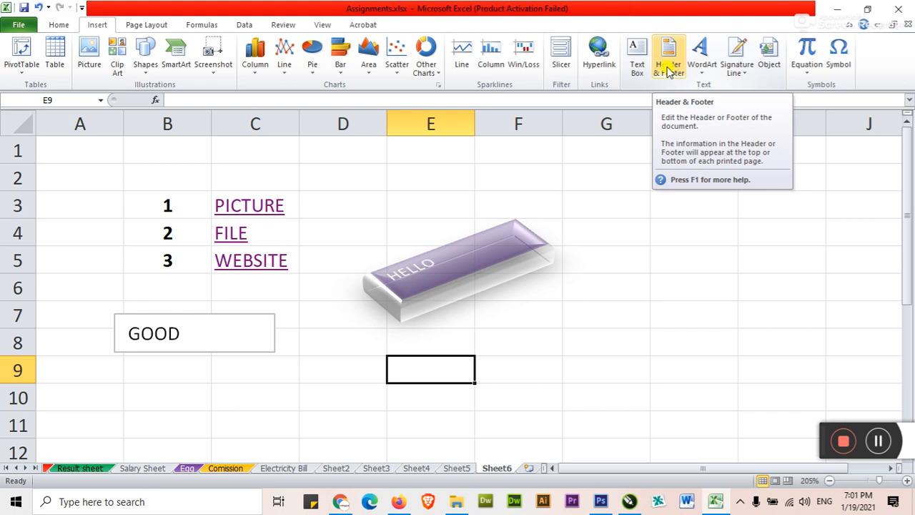
pyautogui.moveTo(675, 227); pyautogui.dragTo(669, 209)
# Show the Salary Sheet in page layout, visiting its footer and then its header
pyautogui.click(64, 469)
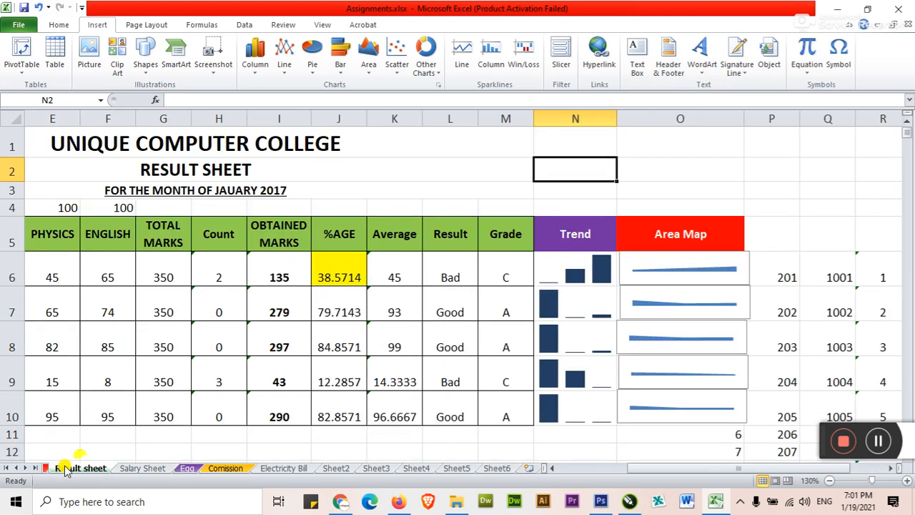
pyautogui.click(143, 468)
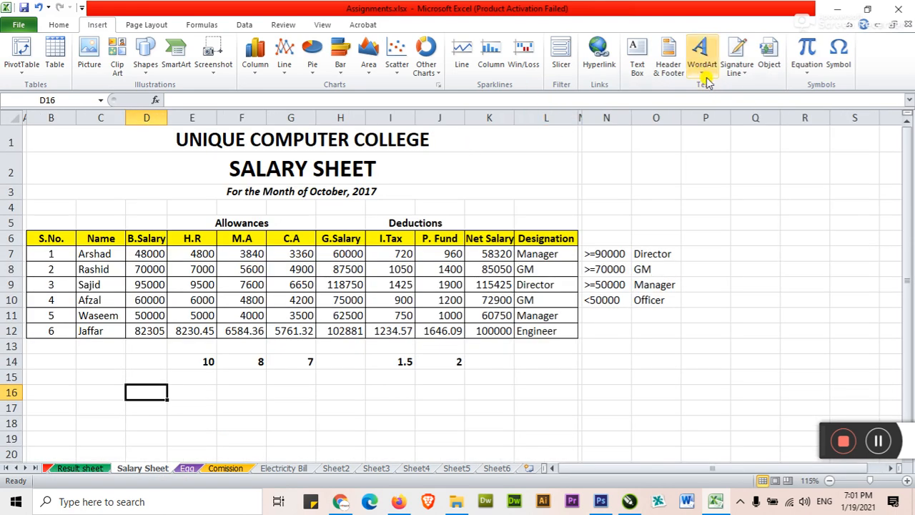
pyautogui.click(671, 61)
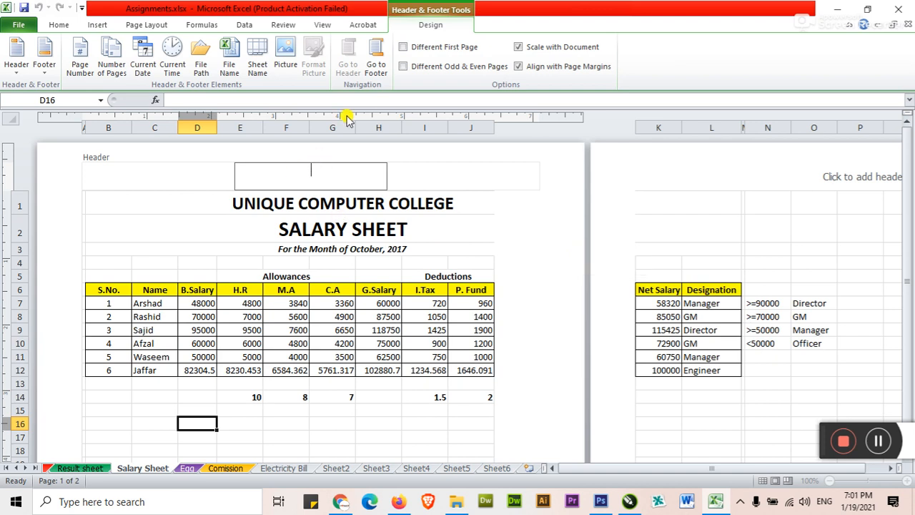
pyautogui.click(376, 66)
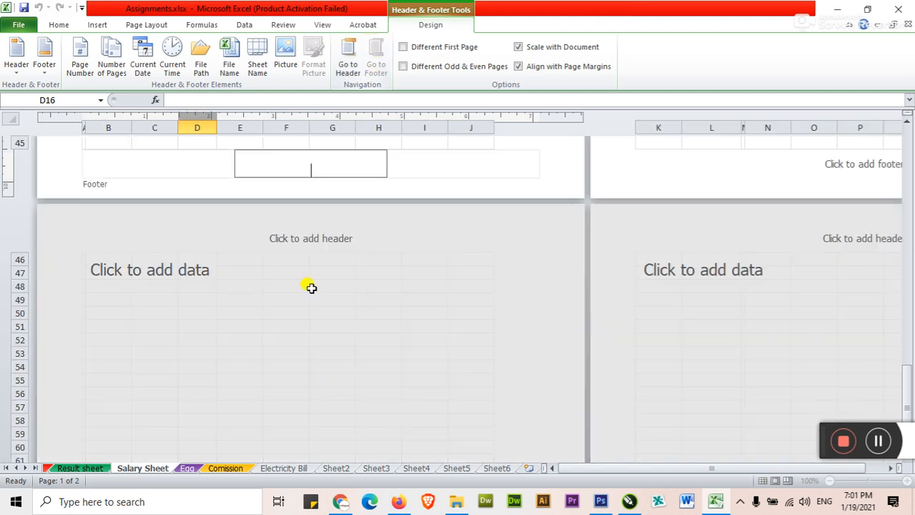
pyautogui.click(346, 57)
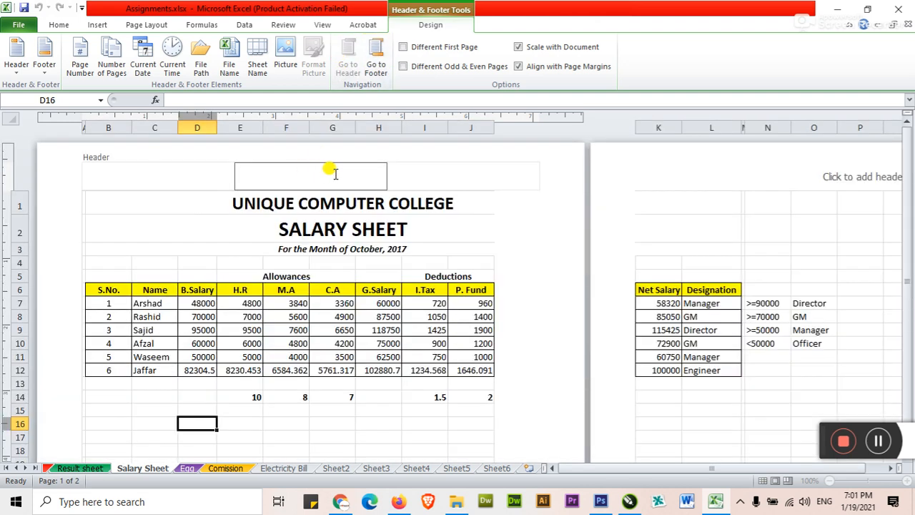
pyautogui.click(405, 203)
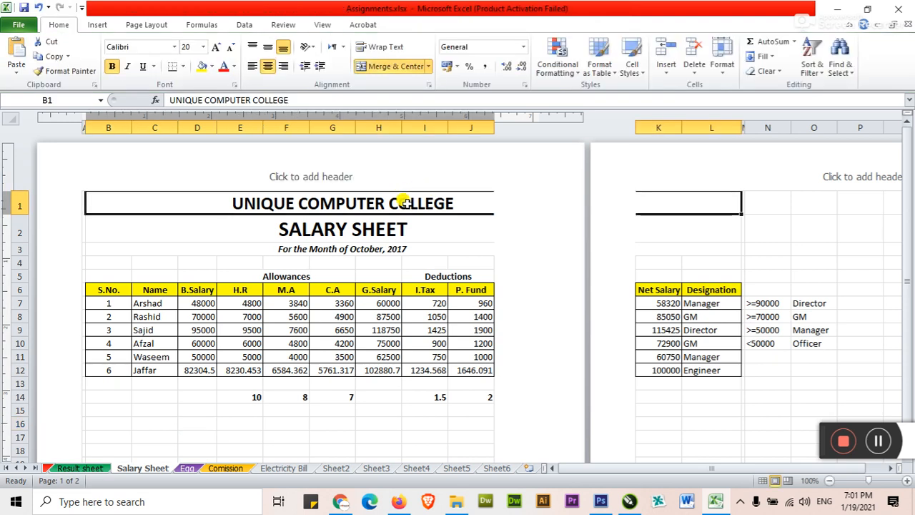
# Clear B1 and put UNIQUE COMPUTER COLLEGE in the page header instead
pyautogui.press('Delete')
pyautogui.click(337, 174)
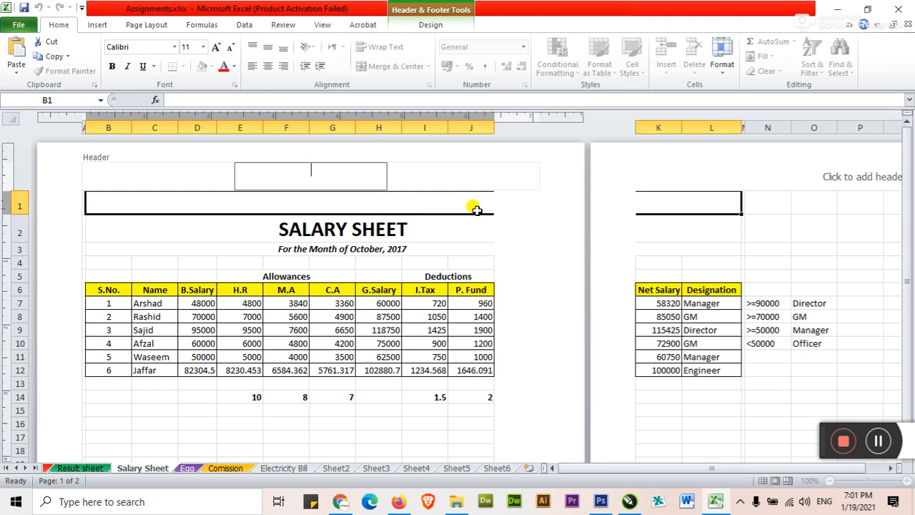
pyautogui.write('UNIQUE COMPUTER COLLEGE')
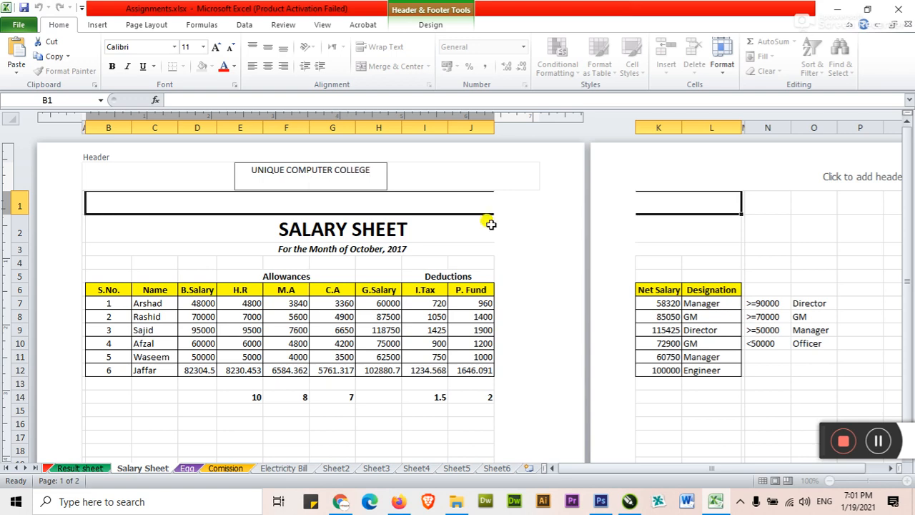
pyautogui.click(476, 231)
pyautogui.click(462, 247)
pyautogui.scroll(-3, 421, 258)
pyautogui.scroll(-3, 422, 257)
pyautogui.scroll(6, 379, 251)
# Enter the college's location and contact phone number in the centre footer
pyautogui.click(313, 169)
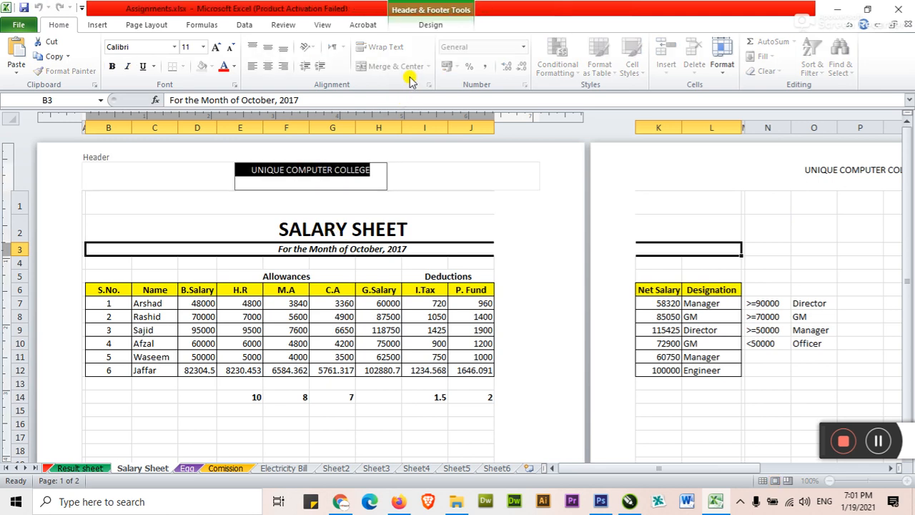
pyautogui.click(369, 166)
pyautogui.click(412, 23)
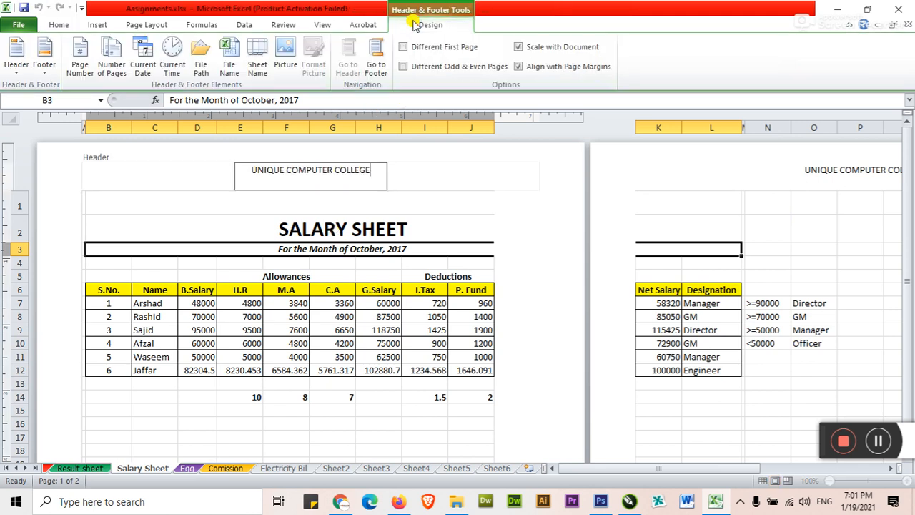
pyautogui.click(375, 63)
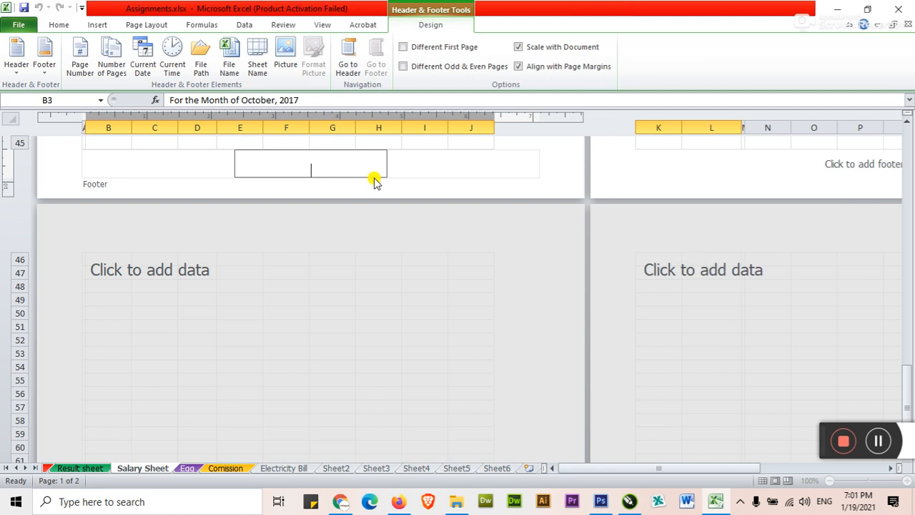
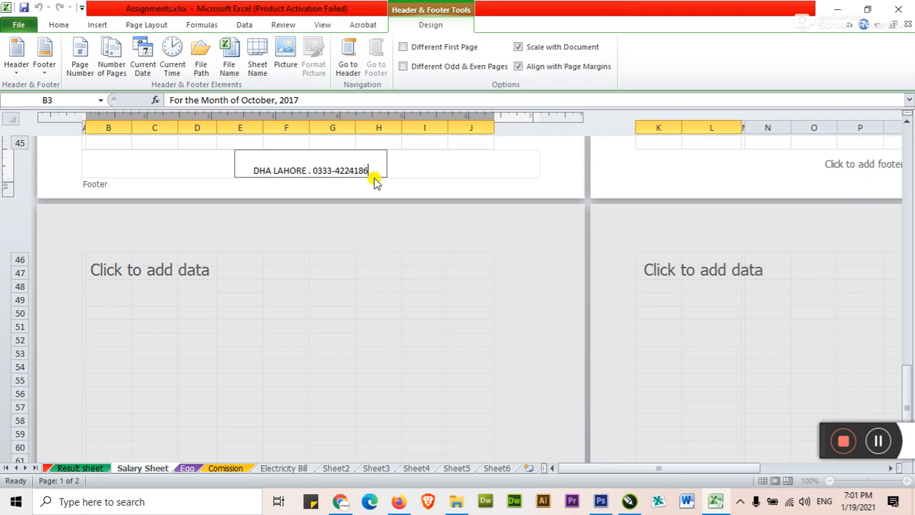
pyautogui.click(172, 142)
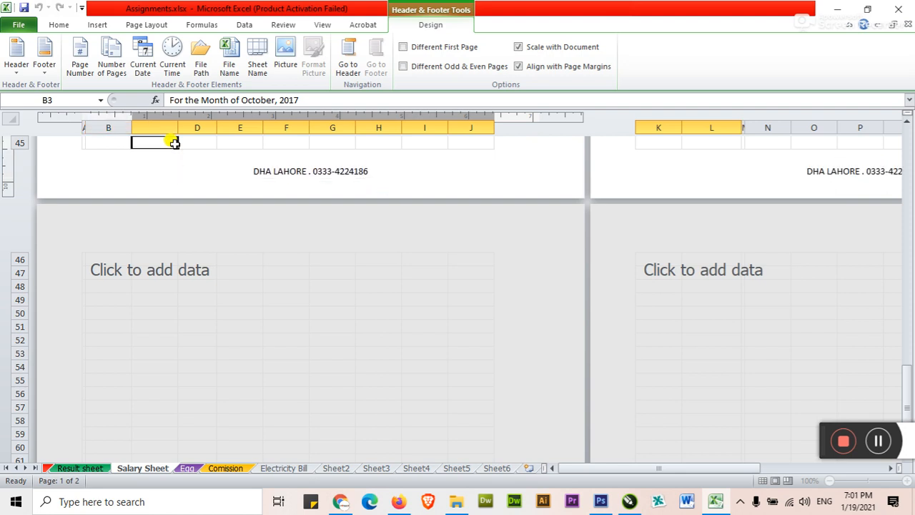
# Switch the Salary Sheet's page orientation to Landscape
pyautogui.scroll(3, 272, 296)
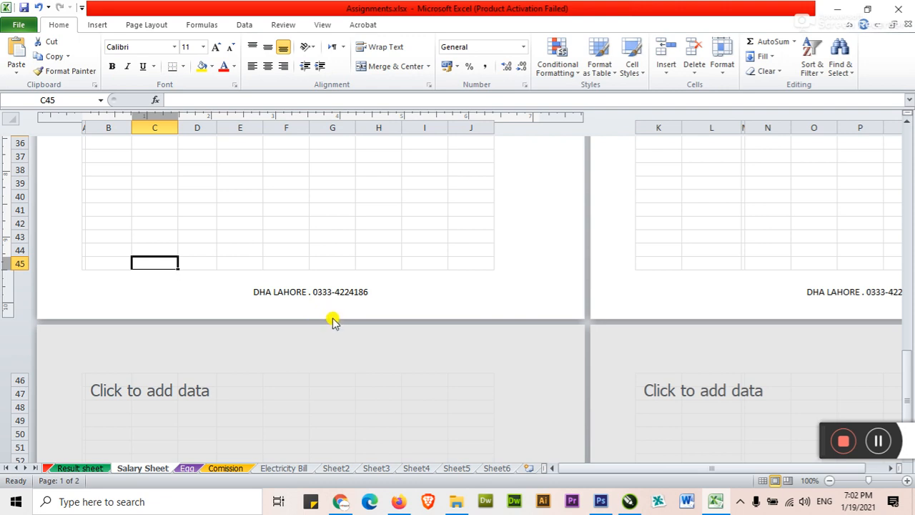
pyautogui.scroll(-2, 333, 320)
pyautogui.scroll(-3, 311, 304)
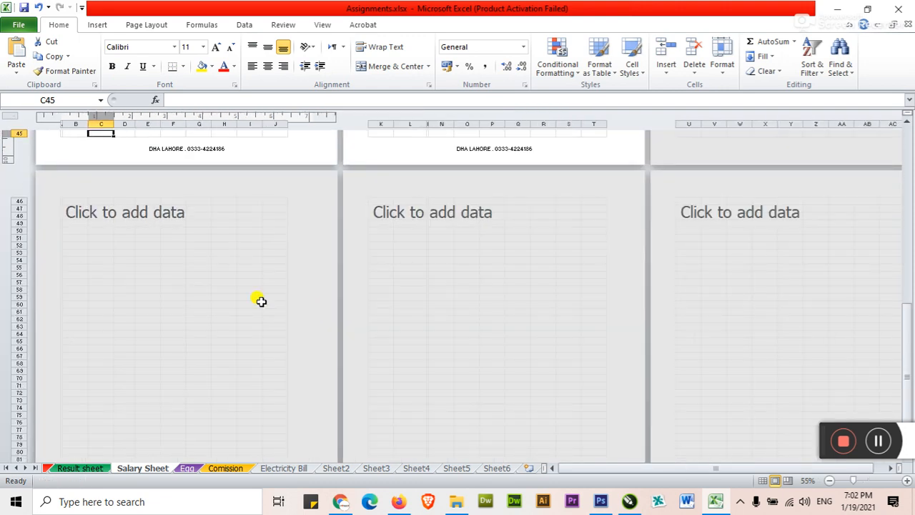
pyautogui.scroll(2, 185, 275)
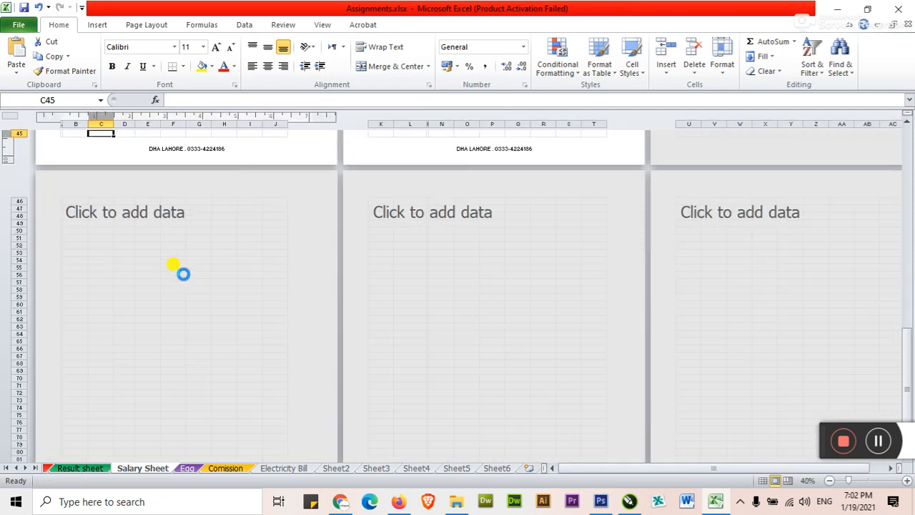
pyautogui.scroll(10, 179, 268)
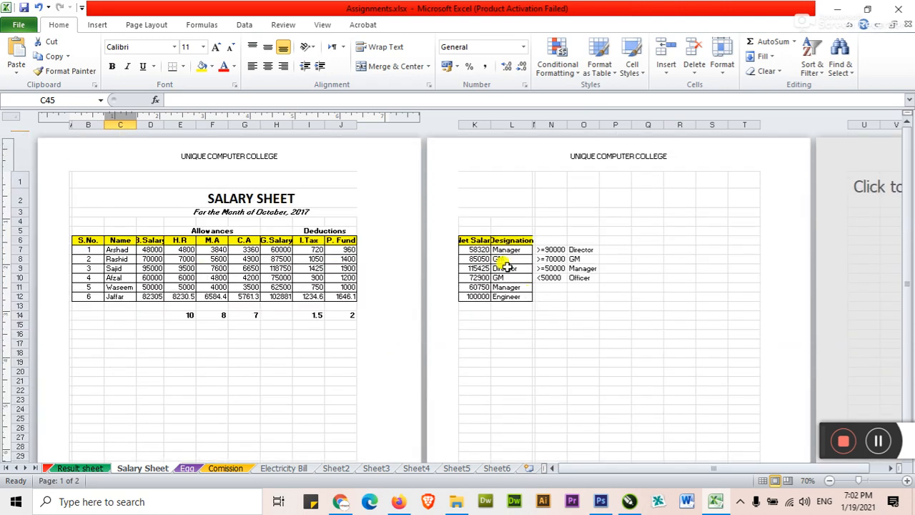
pyautogui.click(563, 331)
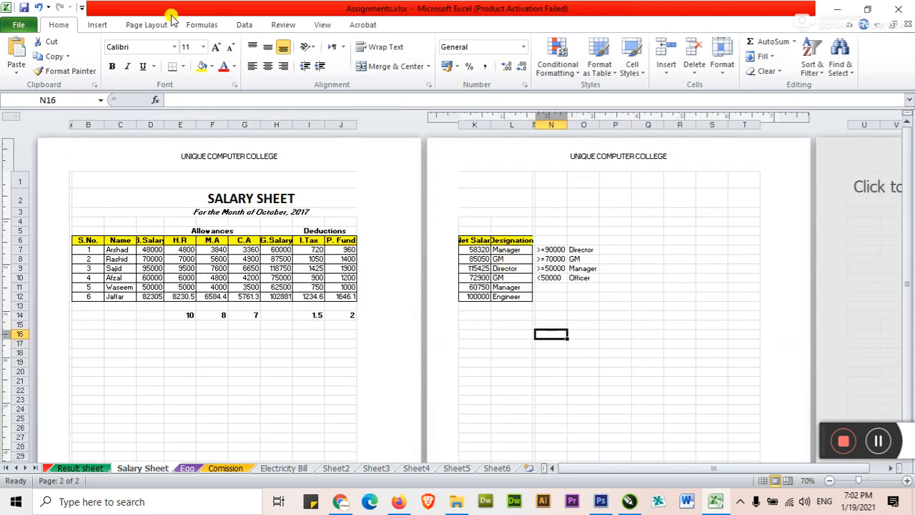
pyautogui.click(152, 26)
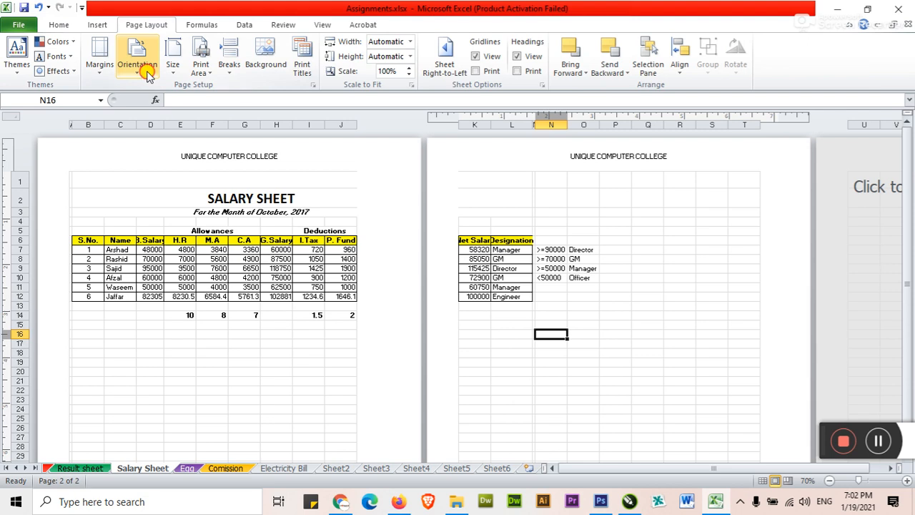
pyautogui.click(138, 50)
pyautogui.click(146, 120)
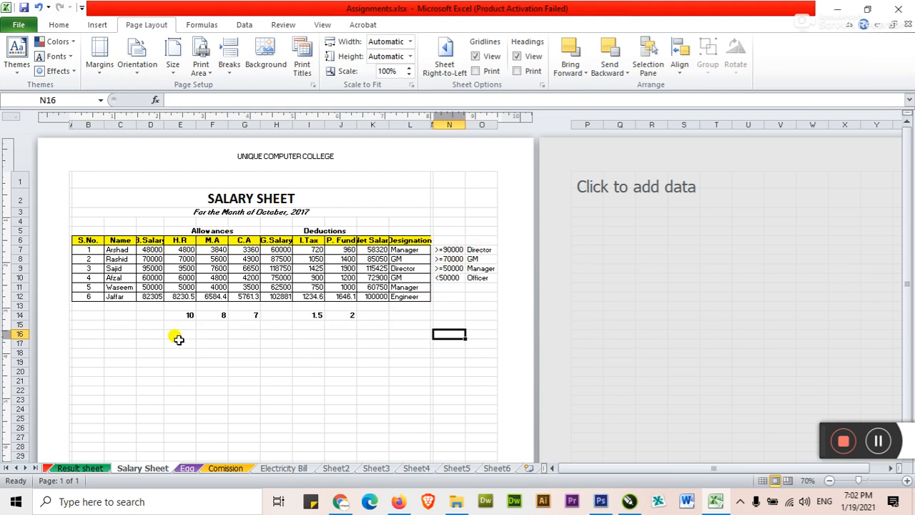
# Enter placeholder text FDFAS in F40 and ASDFASD in H75 to create pages 2 and 3
pyautogui.scroll(-7, 178, 338)
pyautogui.click(212, 378)
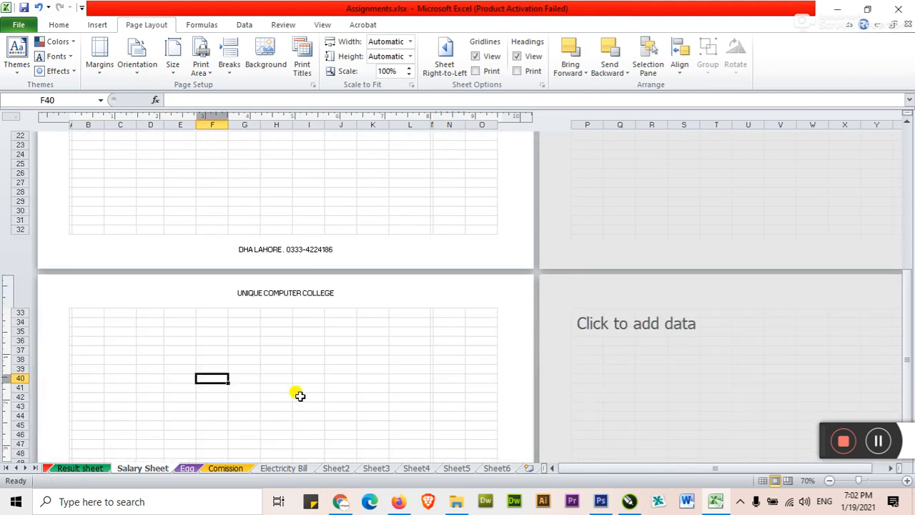
pyautogui.write('FDFAS')
pyautogui.click(268, 424)
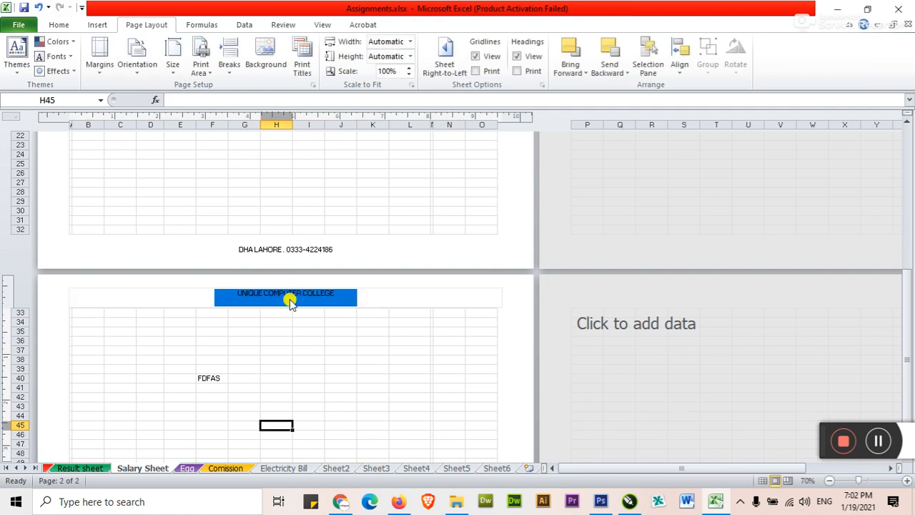
pyautogui.scroll(-6, 290, 304)
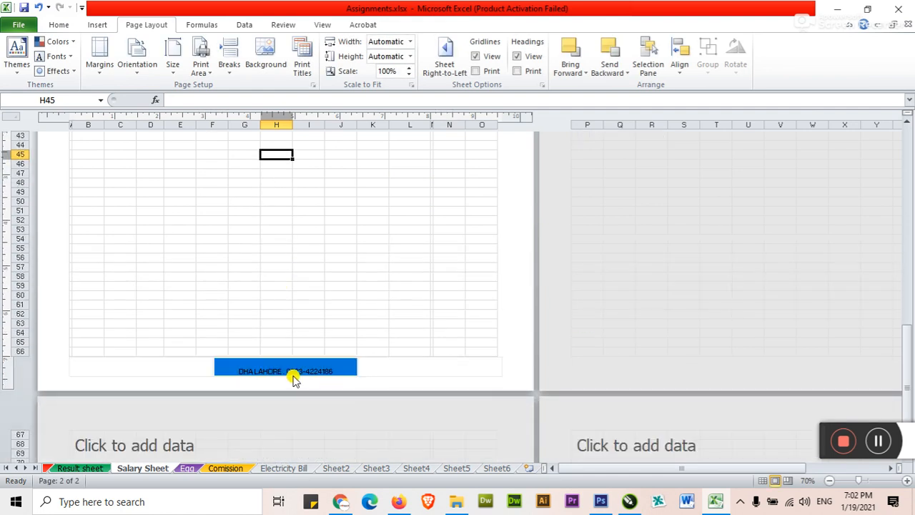
pyautogui.scroll(-4, 293, 377)
pyautogui.moveTo(289, 396); pyautogui.dragTo(321, 398)
pyautogui.write('ASDFASD')
pyautogui.click(360, 417)
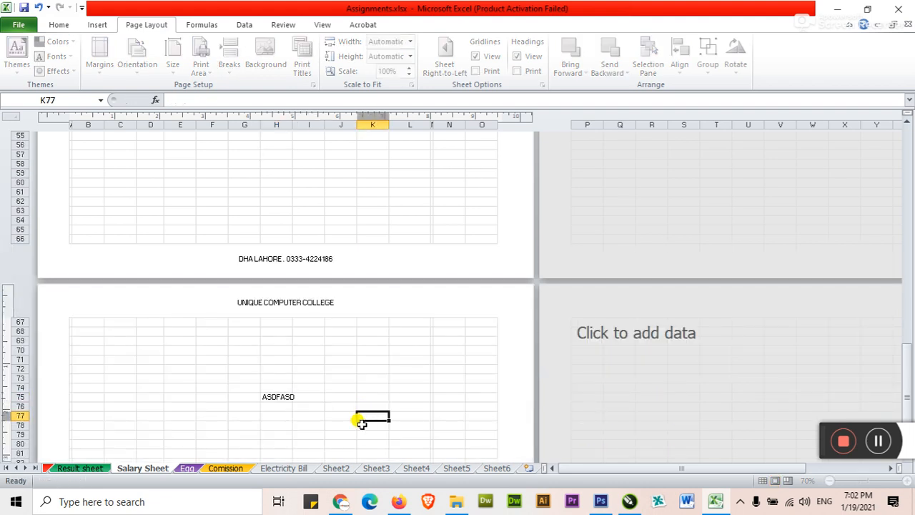
# Scroll through the new pages to confirm the header and footer repeat
pyautogui.scroll(-3, 209, 368)
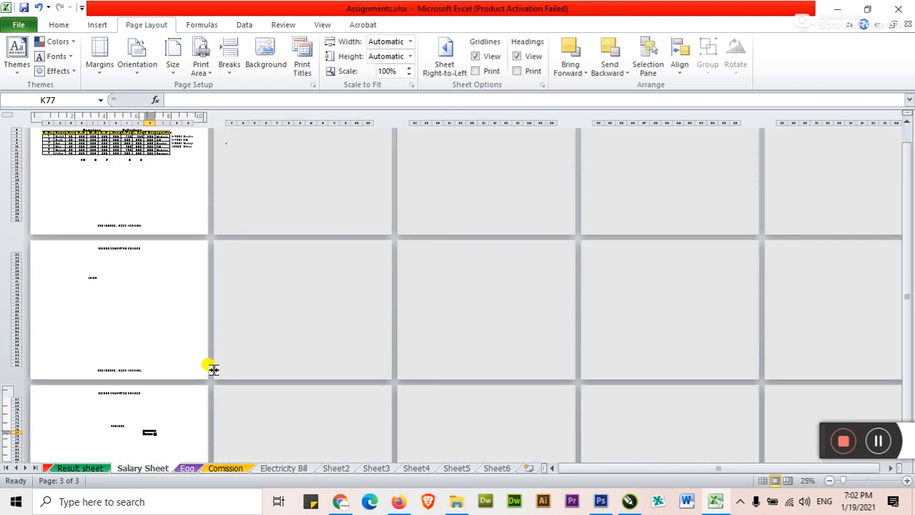
pyautogui.scroll(2, 210, 368)
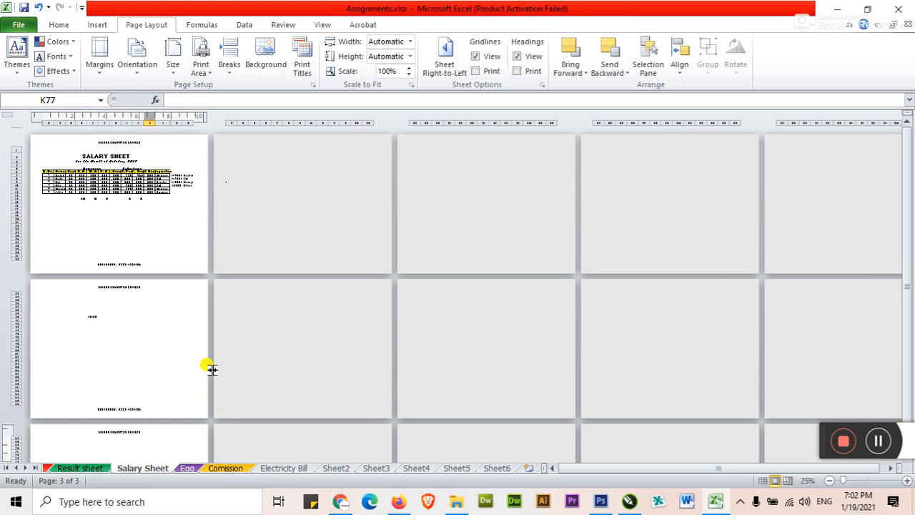
pyautogui.keyDown('ctrl'); pyautogui.scroll(8, 192, 345); pyautogui.keyUp('ctrl')
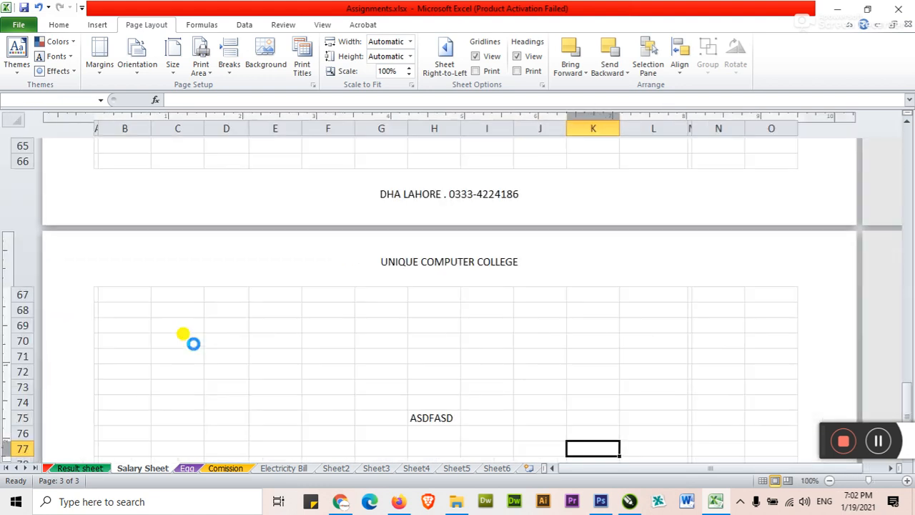
pyautogui.scroll(10, 214, 332)
pyautogui.scroll(13, 232, 322)
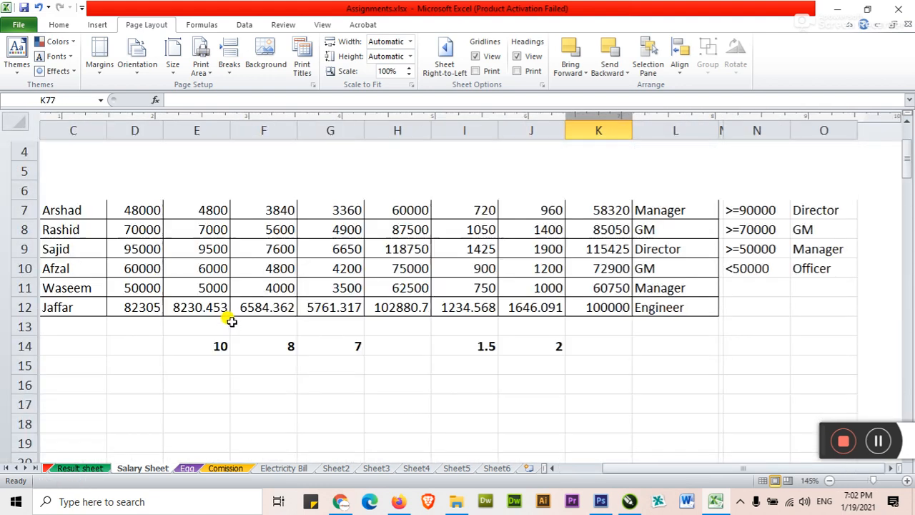
pyautogui.keyDown('ctrl'); pyautogui.scroll(-4, 232, 319); pyautogui.keyUp('ctrl')
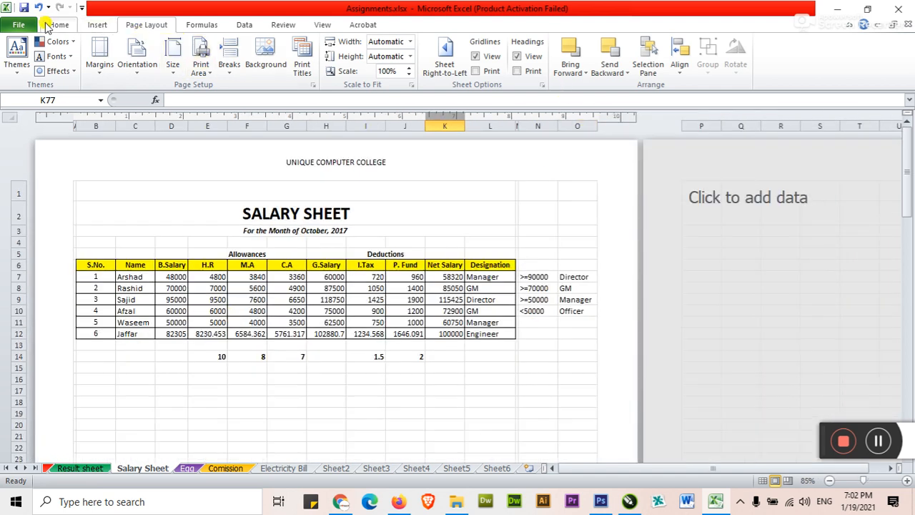
# Switch the Salary Sheet from Page Layout to Normal view at 115% zoom
pyautogui.click(93, 25)
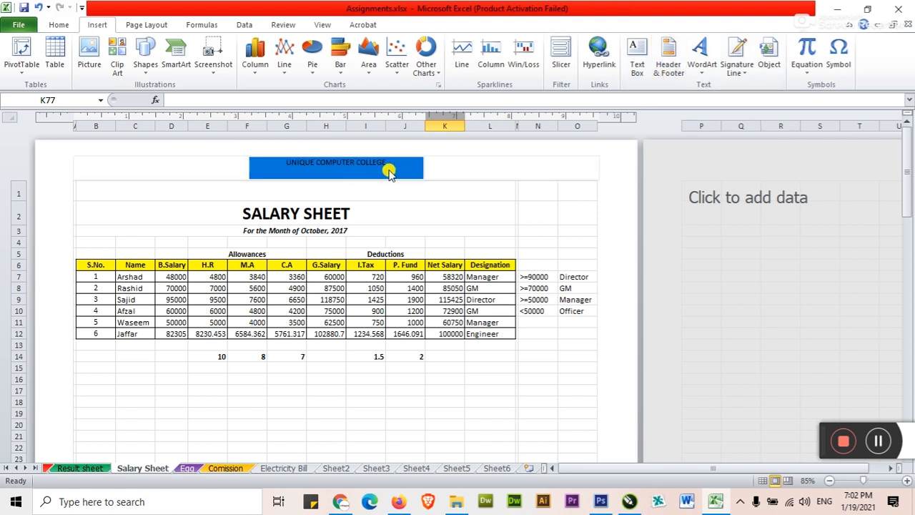
pyautogui.click(415, 209)
pyautogui.click(430, 241)
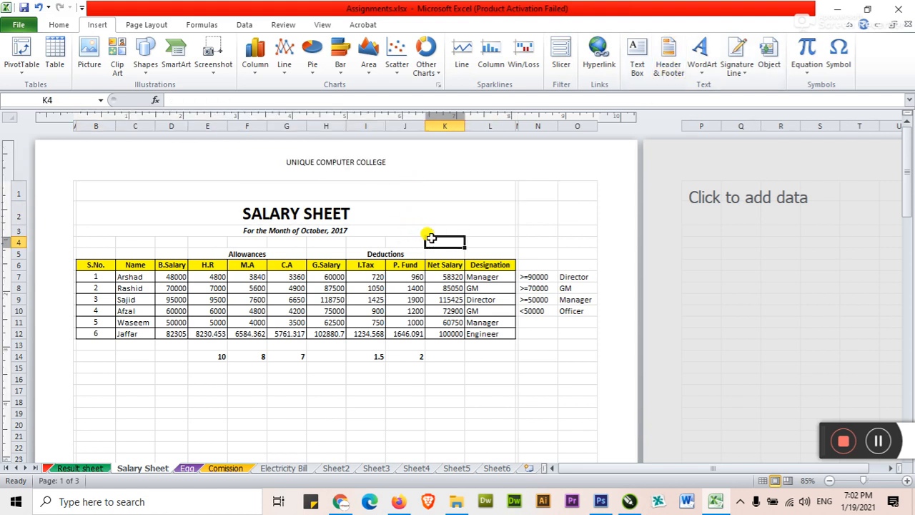
pyautogui.click(156, 26)
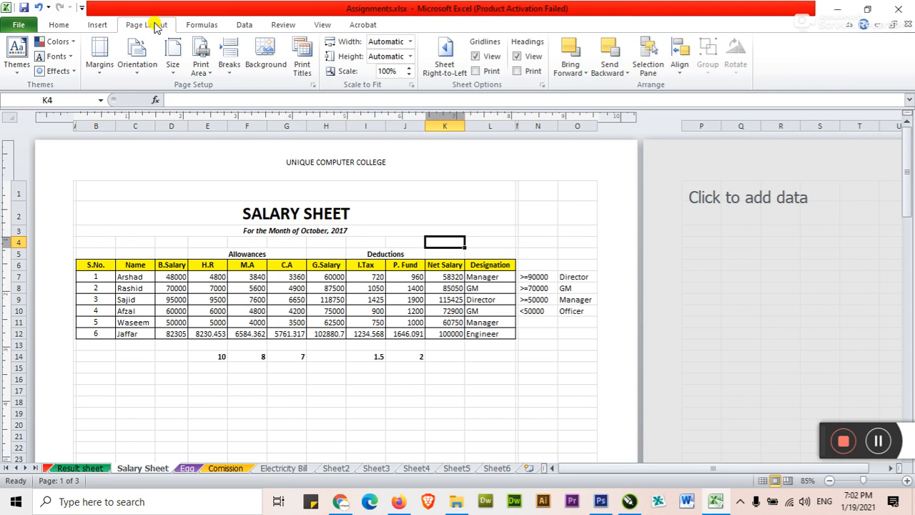
pyautogui.click(284, 24)
pyautogui.click(200, 24)
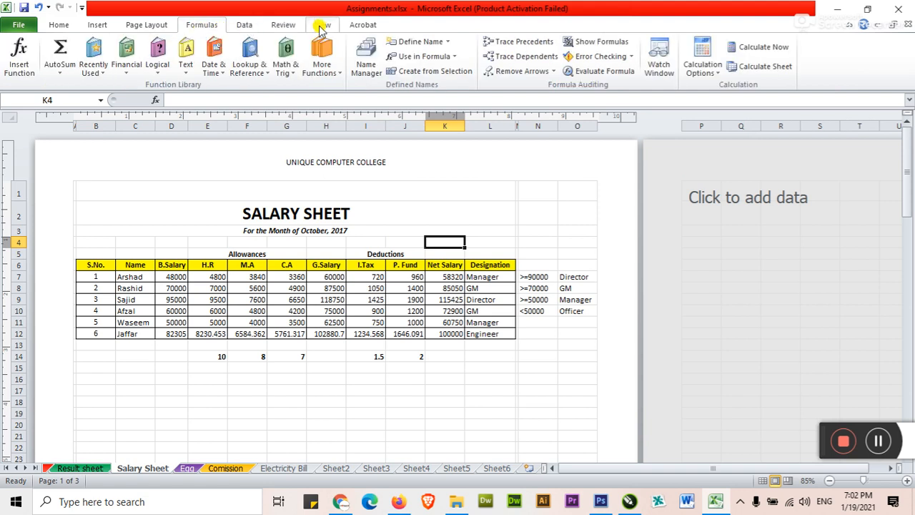
pyautogui.click(322, 24)
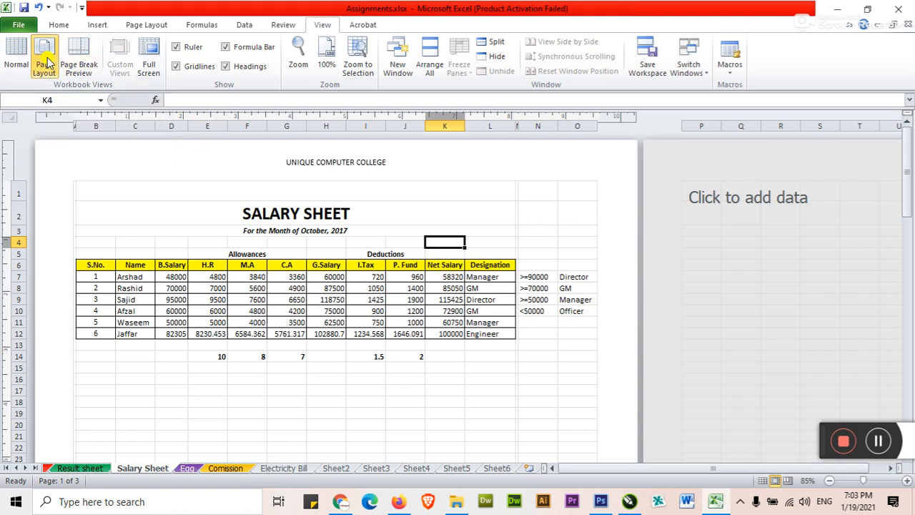
pyautogui.click(16, 57)
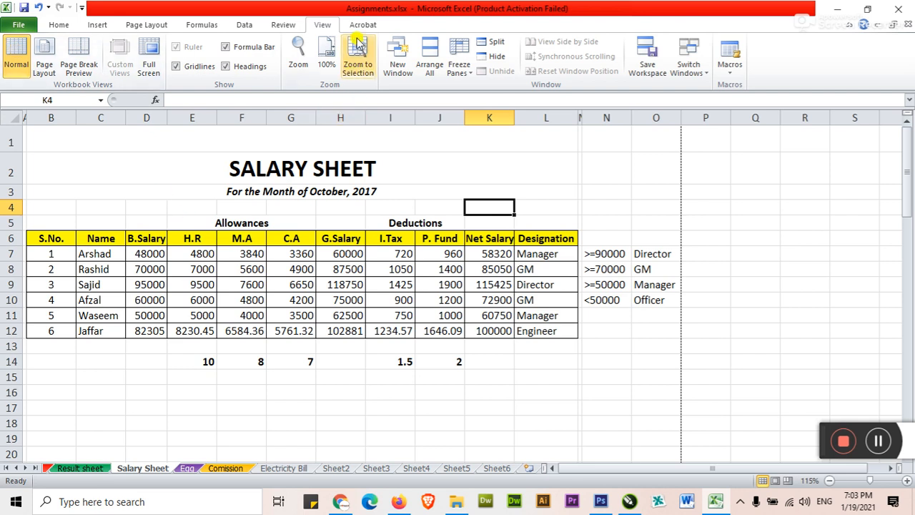
# In Page Layout view, delete the UNIQUE COMPUTER COLLEGE header text and the page-1 footer text
pyautogui.click(44, 57)
pyautogui.click(379, 162)
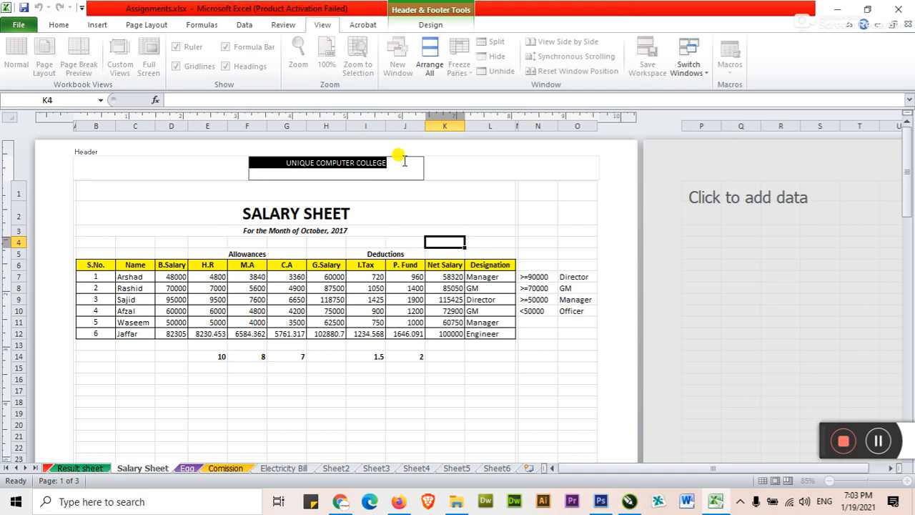
pyautogui.press('Delete')
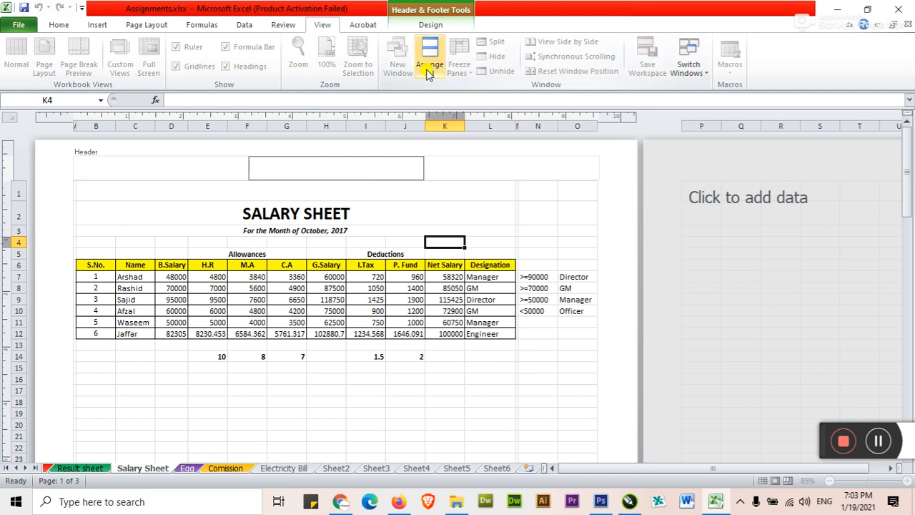
pyautogui.click(429, 25)
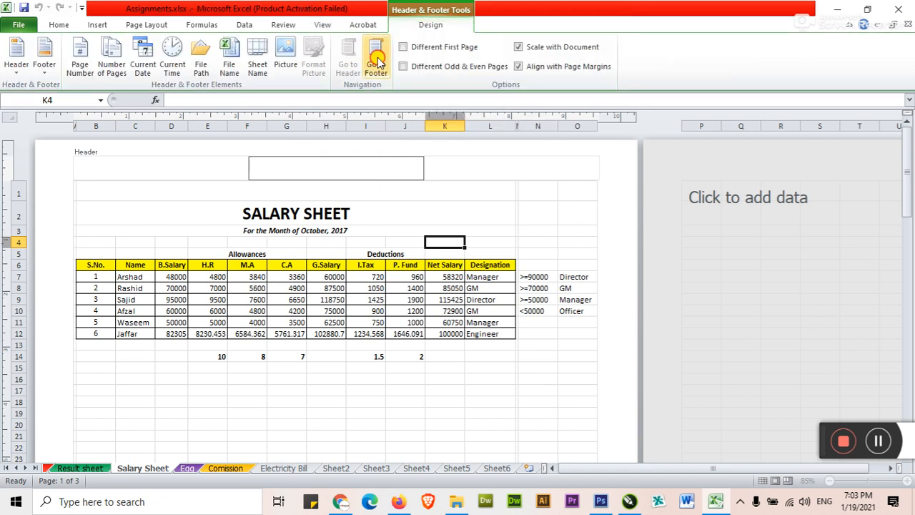
pyautogui.click(377, 63)
pyautogui.press('Delete')
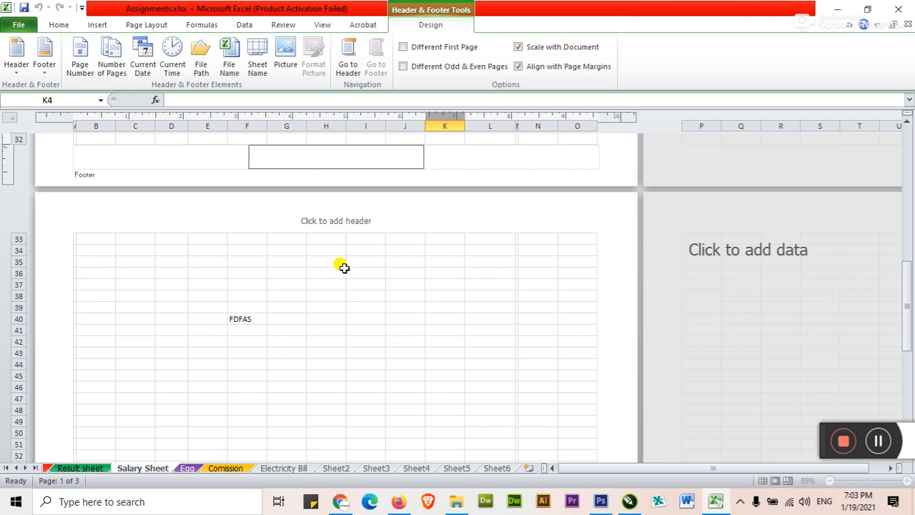
pyautogui.click(344, 267)
# Return the Salary Sheet to Normal view, then open Sheet6 and select cell D9
pyautogui.scroll(10, 284, 307)
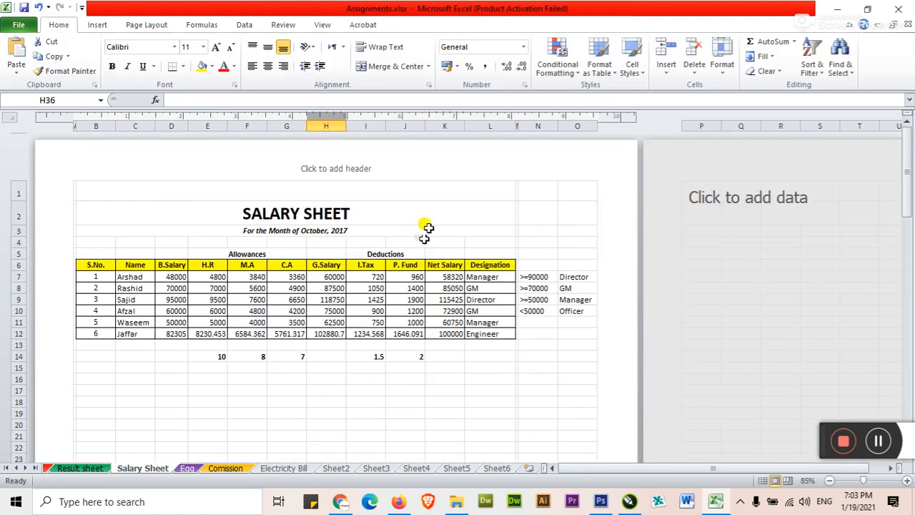
pyautogui.click(427, 228)
pyautogui.click(323, 25)
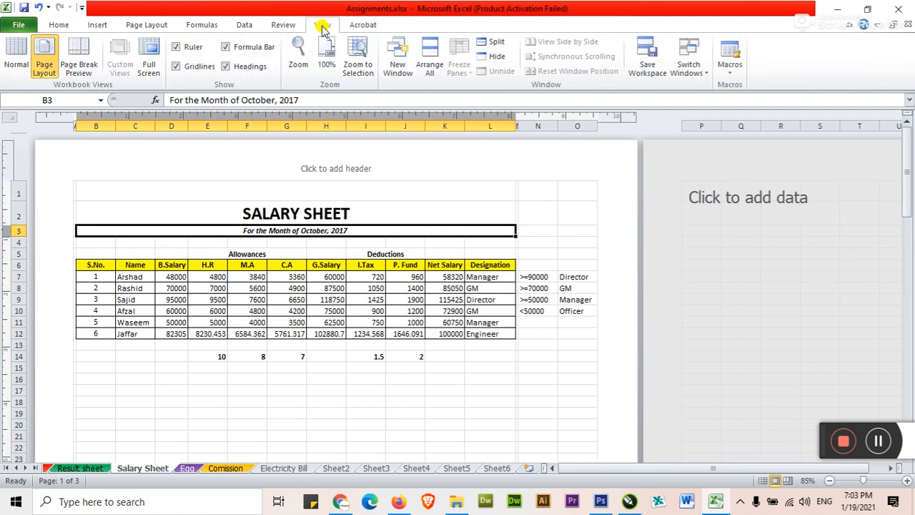
pyautogui.click(16, 55)
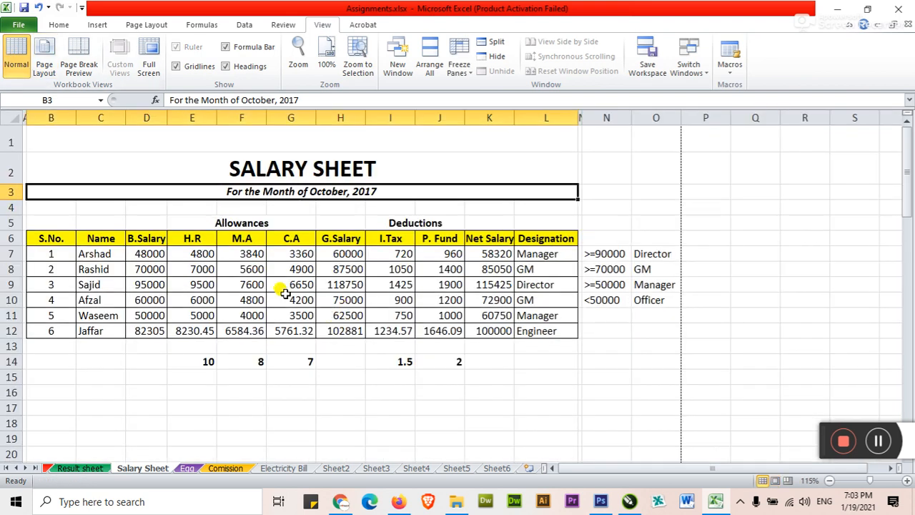
pyautogui.click(98, 24)
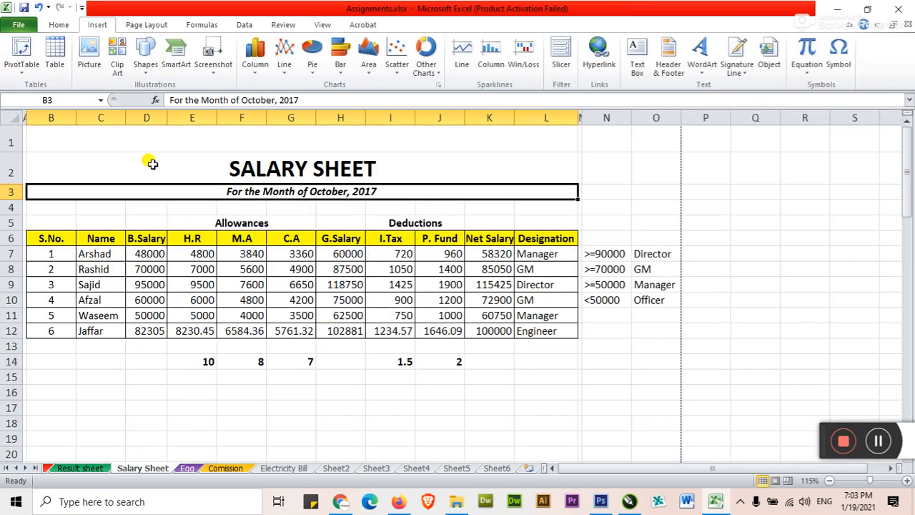
pyautogui.click(501, 469)
pyautogui.click(361, 364)
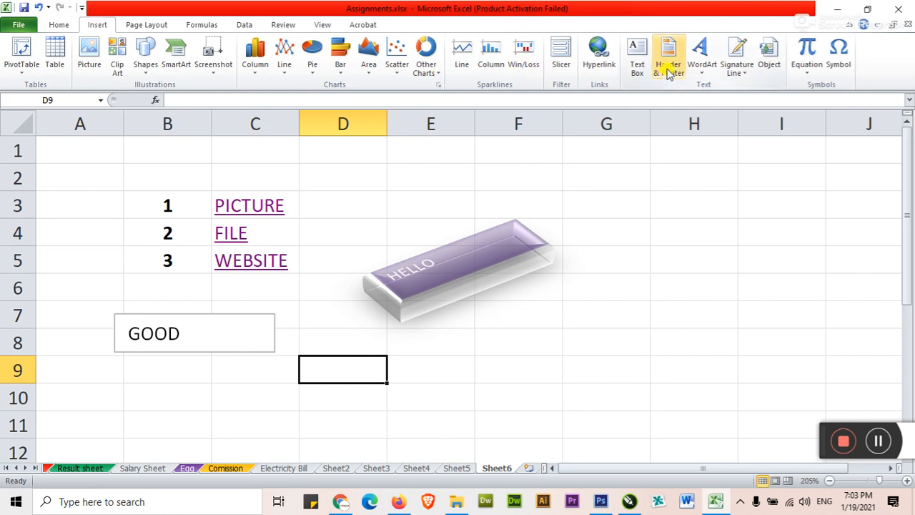
# Insert a red-style WordArt on Sheet6 and replace its placeholder with 'My Teacher'
pyautogui.click(702, 79)
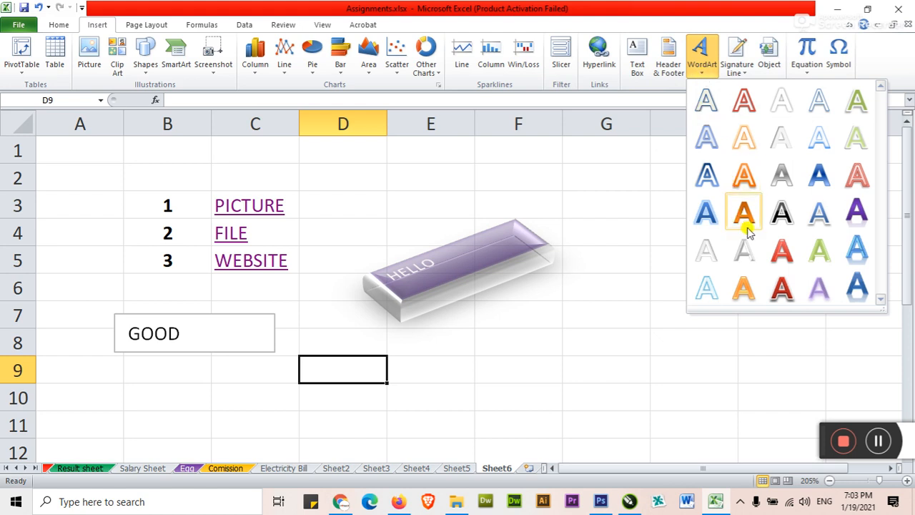
pyautogui.click(776, 247)
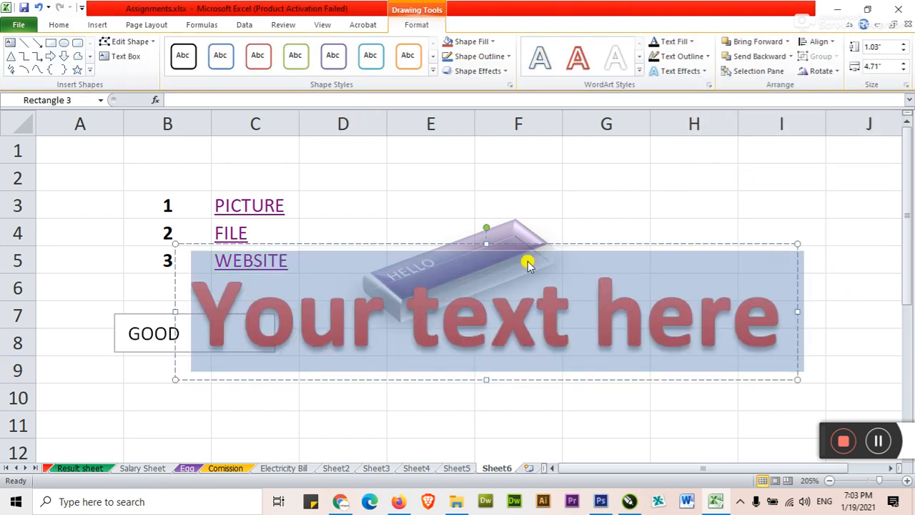
pyautogui.moveTo(512, 245); pyautogui.dragTo(535, 314)
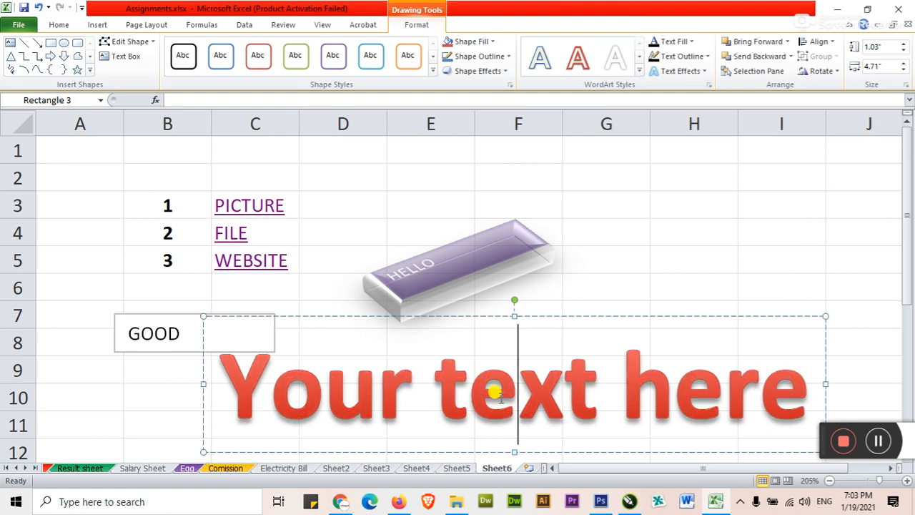
pyautogui.tripleClick(500, 397)
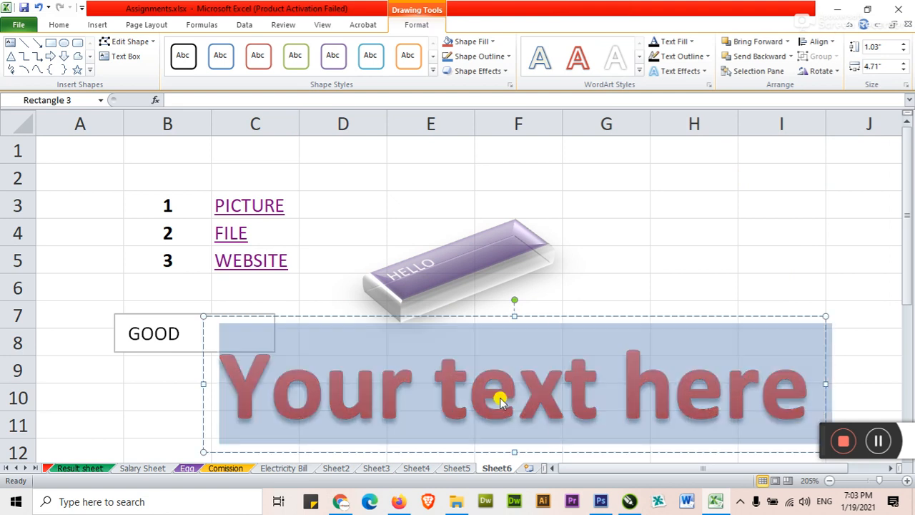
pyautogui.write('mY')
pyautogui.press('BackSpace')
pyautogui.press('BackSpace')
pyautogui.write('My Teach')
pyautogui.press('BackSpace')
pyautogui.press('BackSpace')
pyautogui.write('cher')
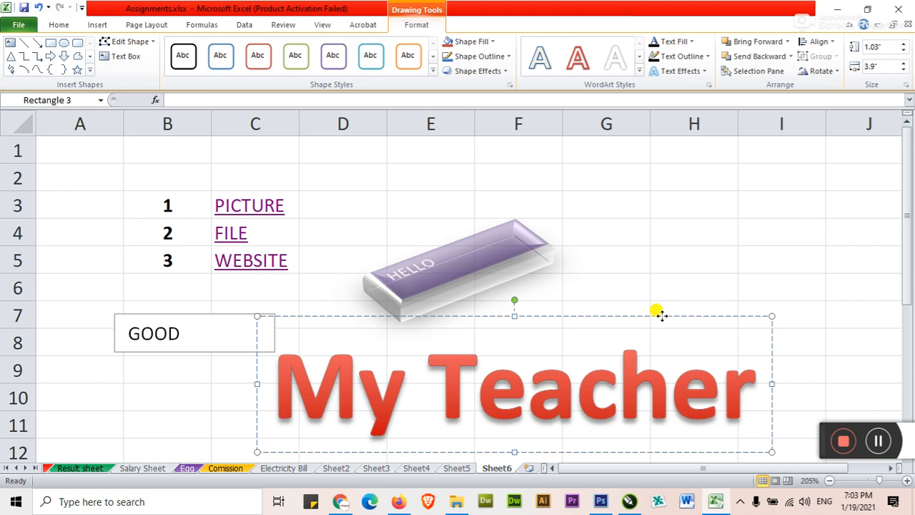
# Shrink the WordArt font to 24 pt and move it to the sheet's upper right
pyautogui.click(59, 25)
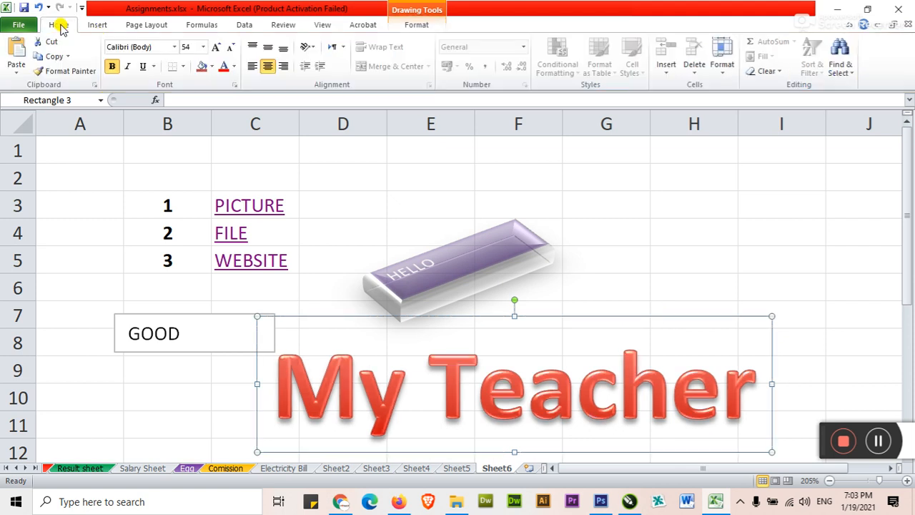
pyautogui.click(230, 47)
pyautogui.click(230, 47)
pyautogui.click(230, 47)
pyautogui.click(230, 47)
pyautogui.click(231, 48)
pyautogui.click(230, 47)
pyautogui.click(230, 47)
pyautogui.moveTo(547, 312)
pyautogui.mouseDown()
pyautogui.moveTo(682, 262)
pyautogui.moveTo(726, 155)
pyautogui.mouseUp()
pyautogui.click(598, 276)
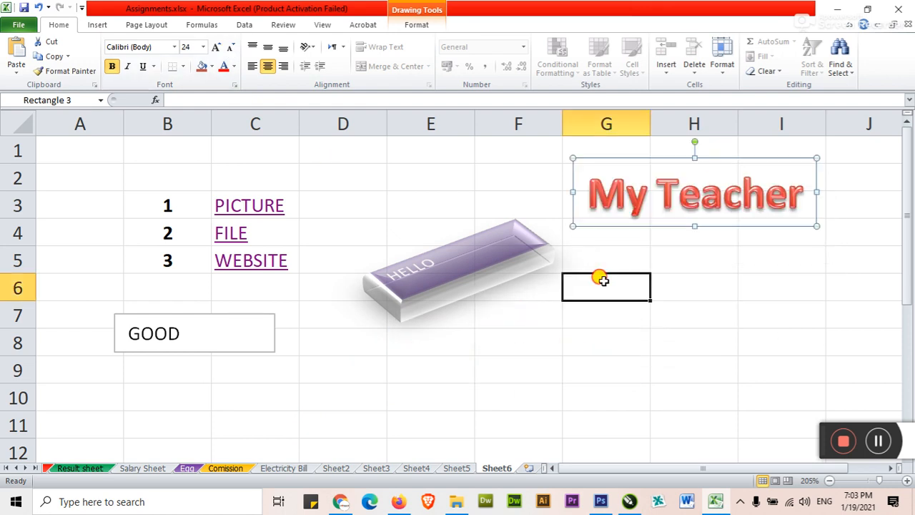
# Restyle the My Teacher WordArt with the blue all-caps WordArt style
pyautogui.click(616, 204)
pyautogui.click(649, 159)
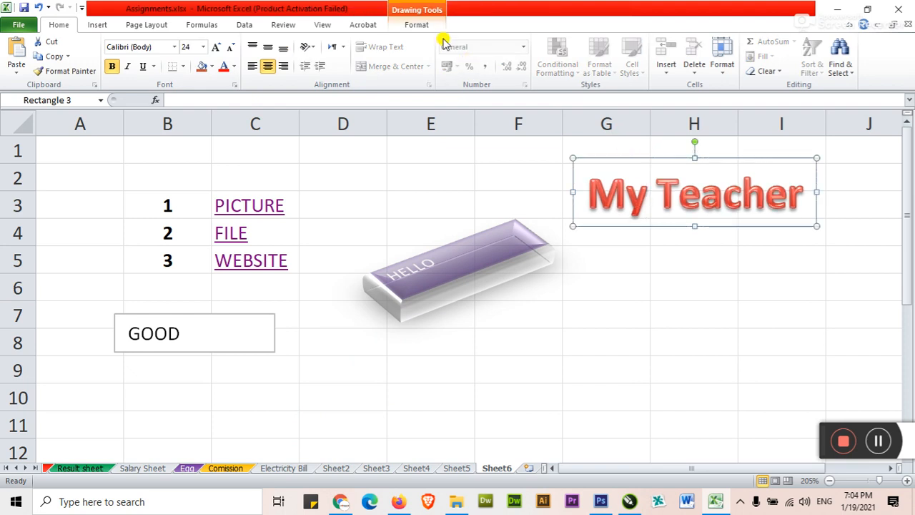
pyautogui.click(418, 25)
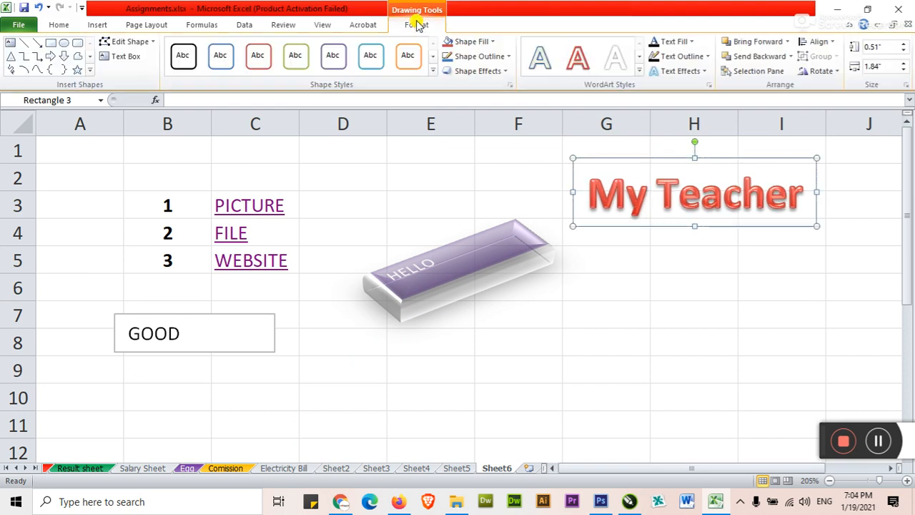
pyautogui.click(639, 71)
pyautogui.click(692, 236)
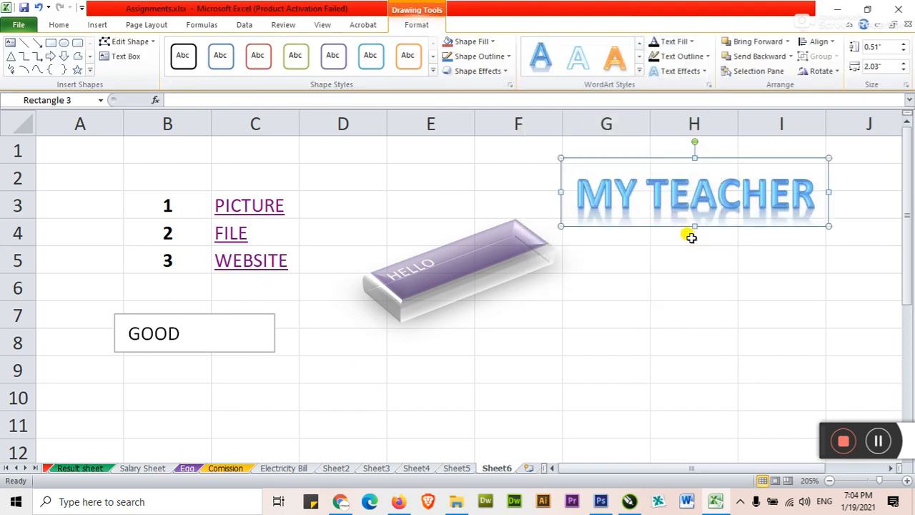
pyautogui.click(624, 65)
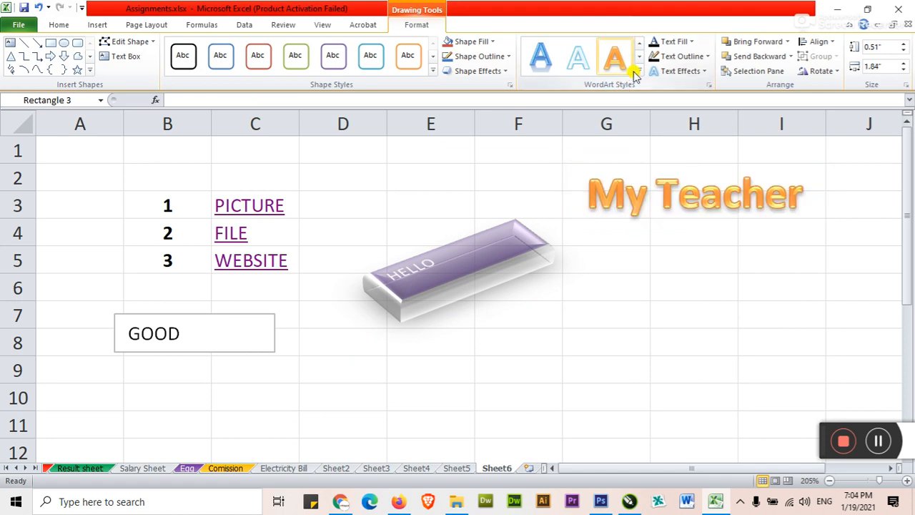
pyautogui.hotkey('ctrl', 'z')
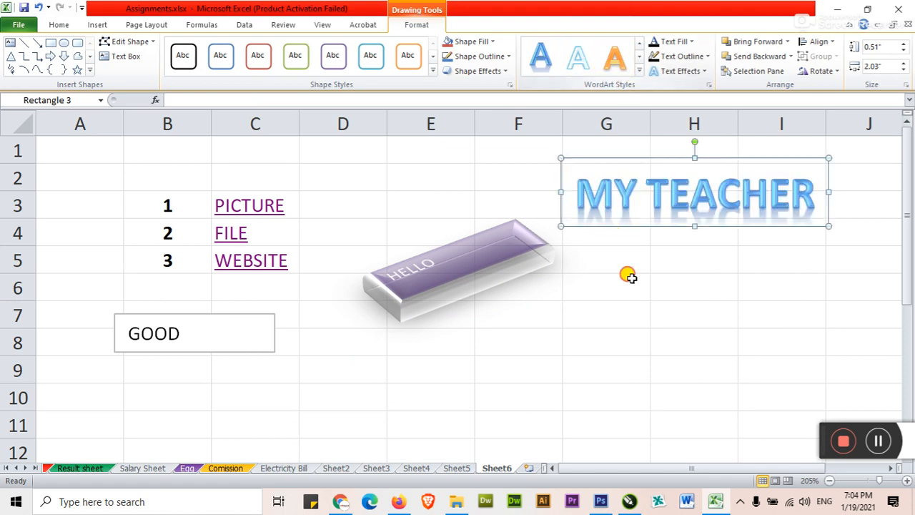
pyautogui.click(628, 276)
pyautogui.click(95, 25)
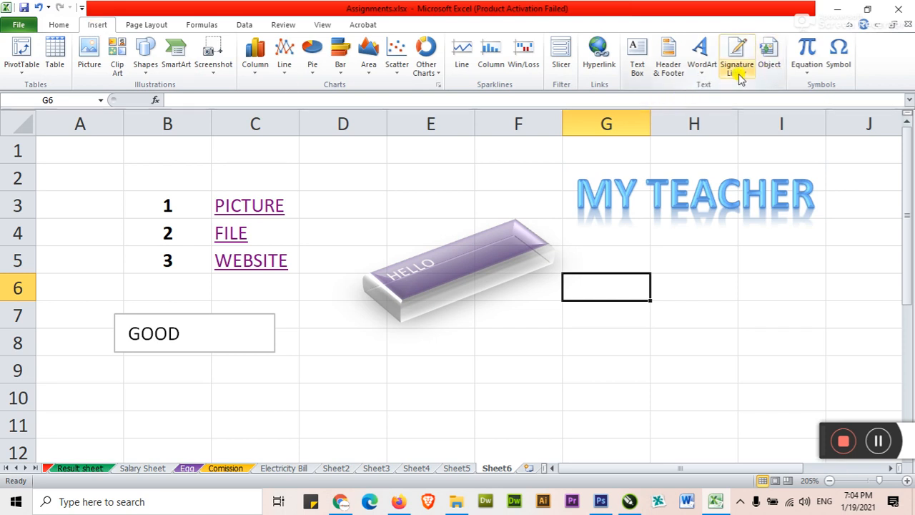
# Embed a new blank Bitmap Image object on Sheet6 through the Object dialog
pyautogui.click(770, 60)
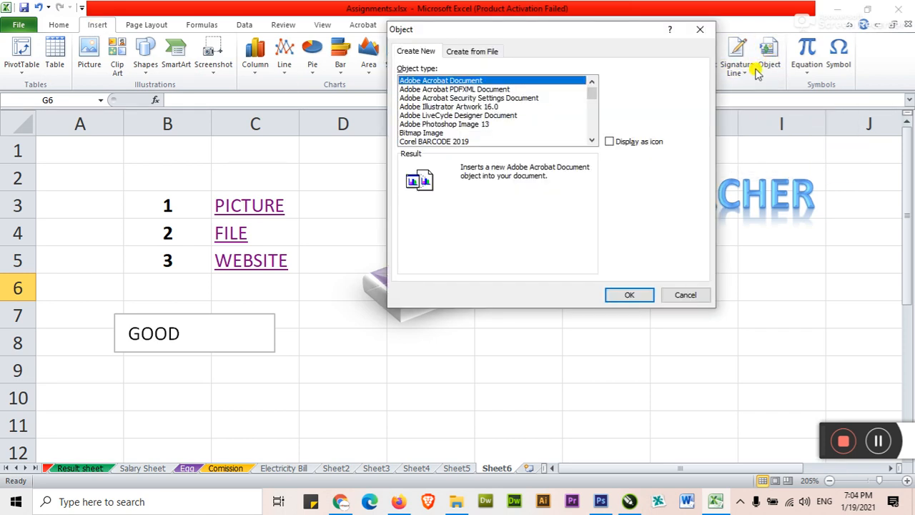
pyautogui.click(422, 133)
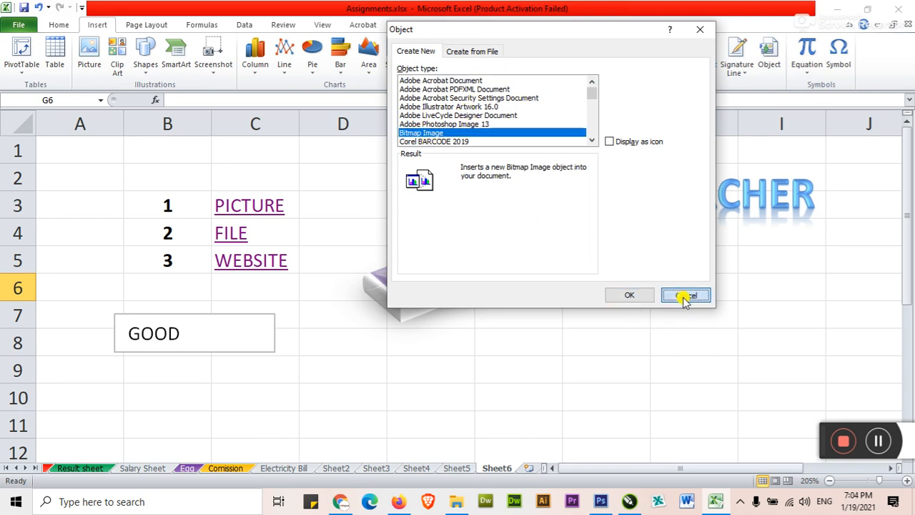
pyautogui.click(686, 295)
pyautogui.click(767, 58)
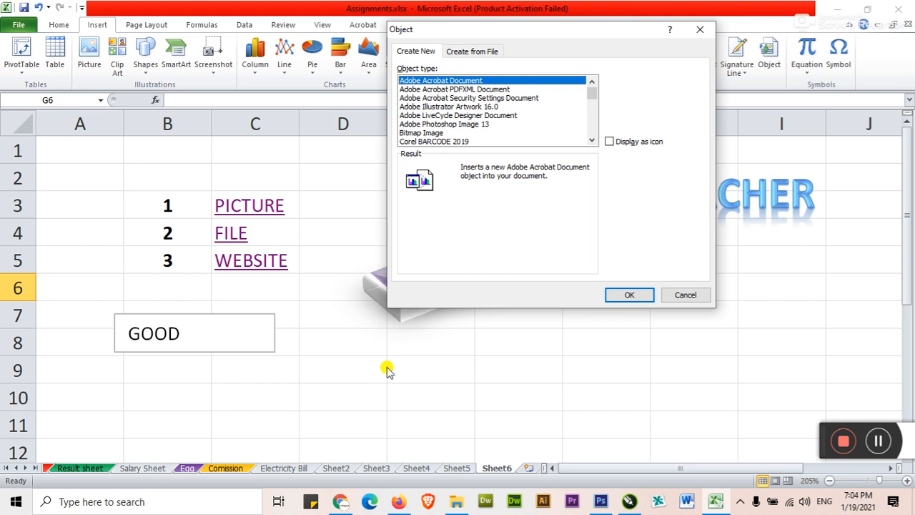
pyautogui.click(411, 135)
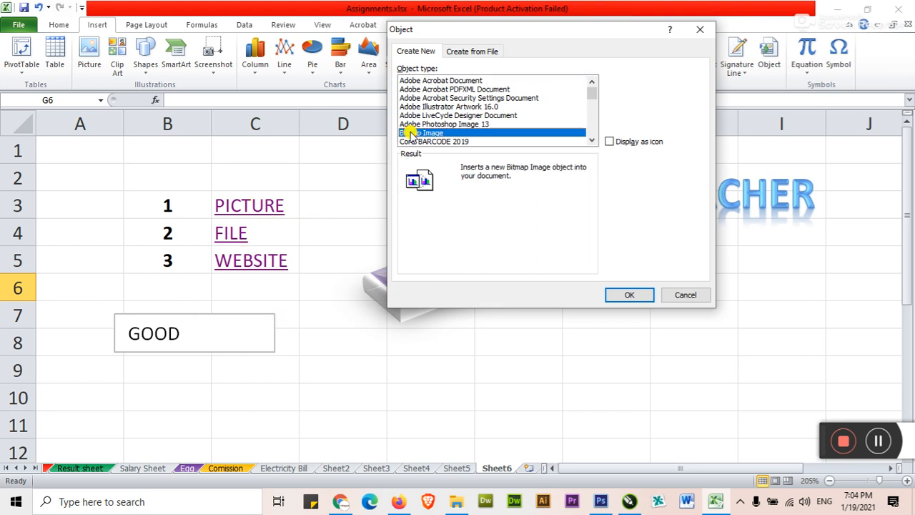
pyautogui.click(590, 141)
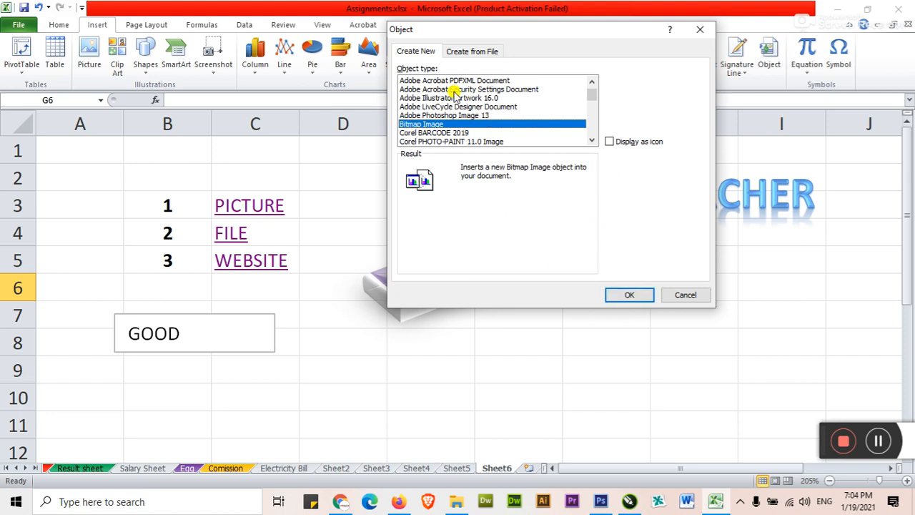
pyautogui.click(619, 294)
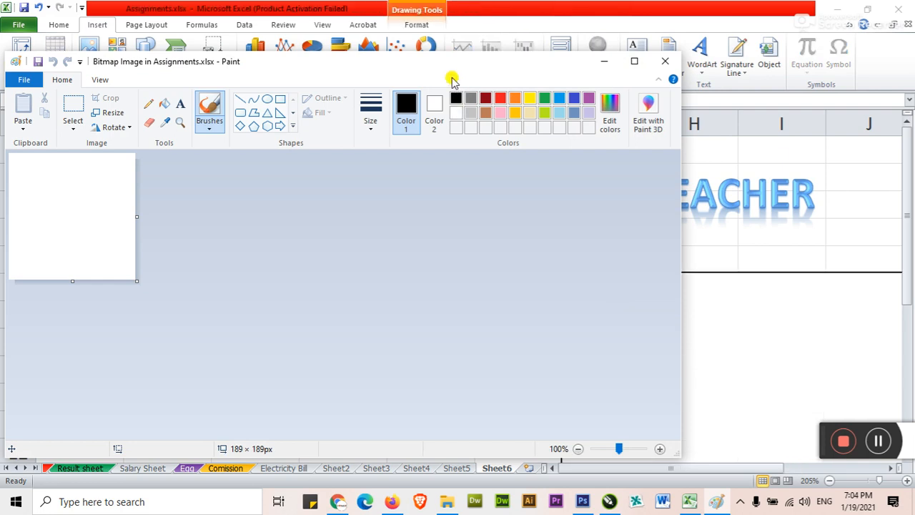
# Reposition the Paint editing window and enlarge the canvas to 328 × 276 px
pyautogui.moveTo(440, 66)
pyautogui.mouseDown()
pyautogui.moveTo(567, 36)
pyautogui.moveTo(293, 130)
pyautogui.moveTo(281, 147)
pyautogui.moveTo(348, 98)
pyautogui.moveTo(357, 46)
pyautogui.mouseUp()
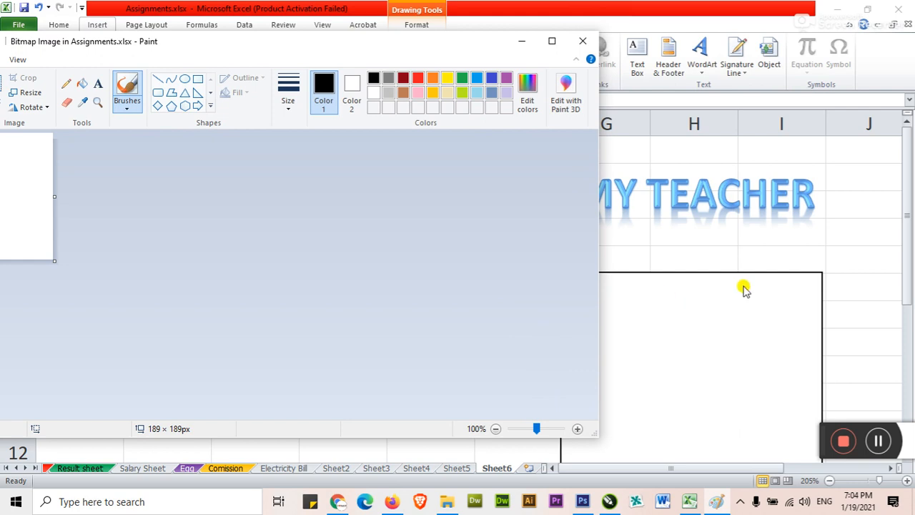
pyautogui.moveTo(398, 43); pyautogui.dragTo(472, 39)
pyautogui.moveTo(665, 425)
pyautogui.mouseDown()
pyautogui.moveTo(468, 400)
pyautogui.moveTo(451, 408)
pyautogui.mouseUp()
pyautogui.moveTo(272, 42); pyautogui.dragTo(376, 38)
pyautogui.moveTo(237, 253); pyautogui.dragTo(328, 310)
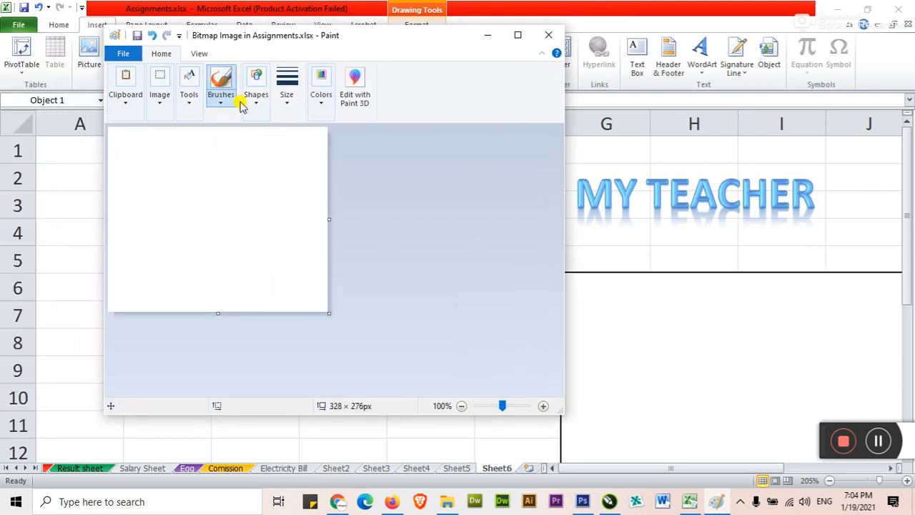
# Draw a black triangle near the canvas's top-left corner
pyautogui.click(162, 106)
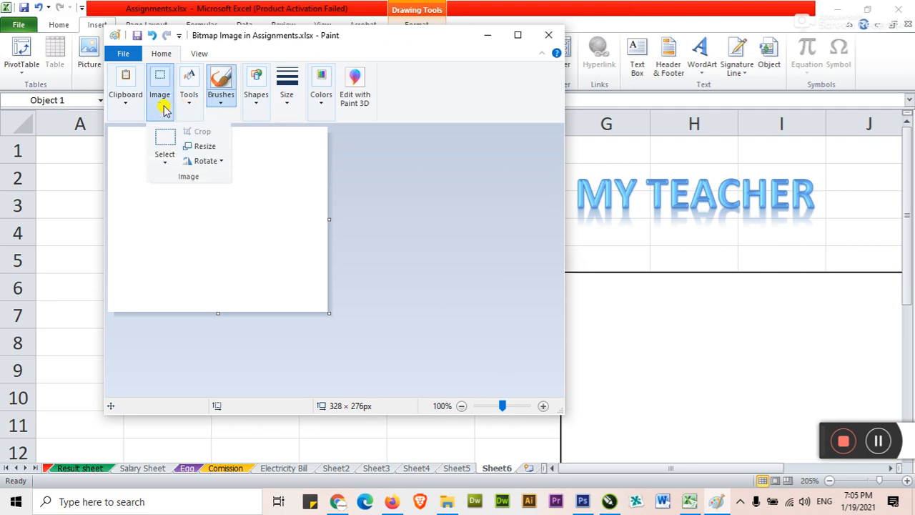
pyautogui.click(254, 107)
pyautogui.click(281, 147)
pyautogui.moveTo(148, 151); pyautogui.dragTo(215, 214)
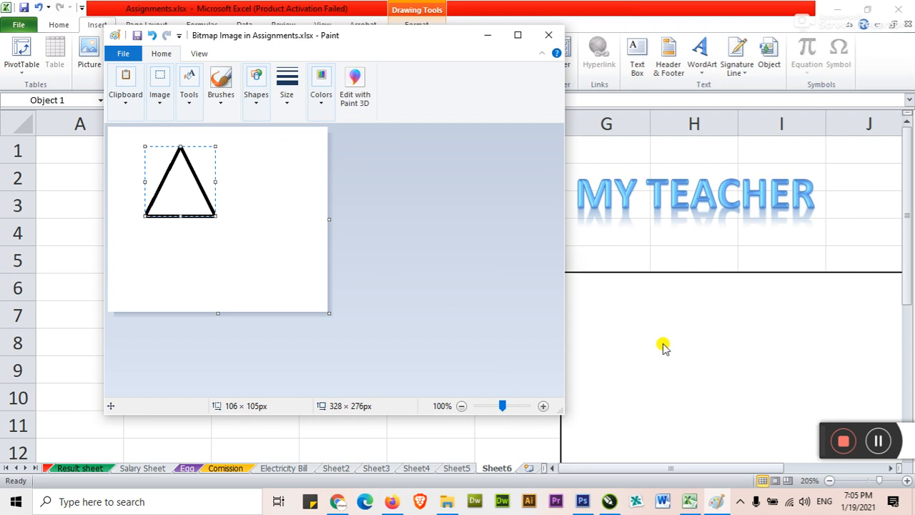
pyautogui.click(256, 194)
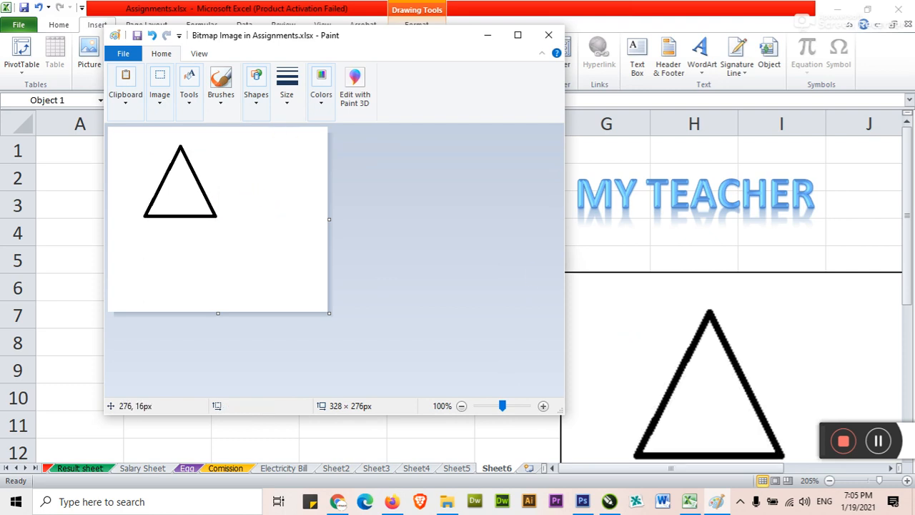
# In red, draw a right arrow beside the triangle and a small pentagon inside it
pyautogui.click(320, 105)
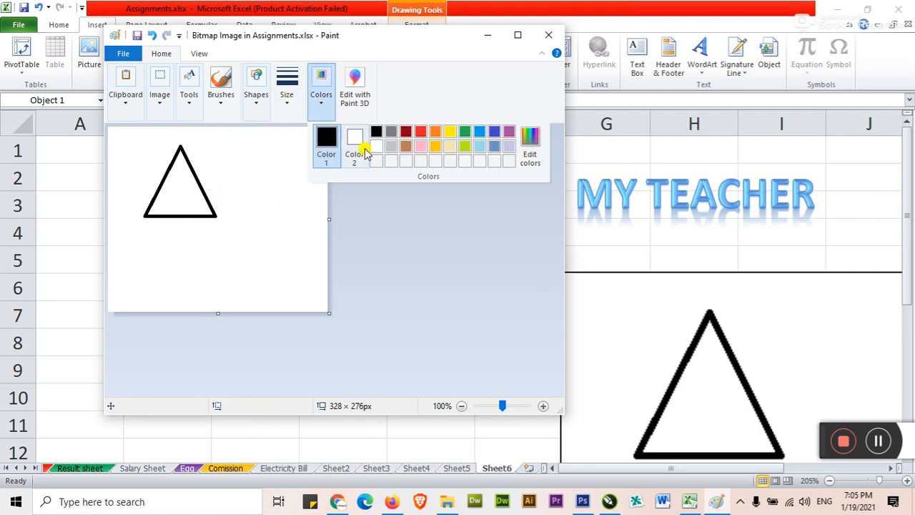
pyautogui.click(424, 134)
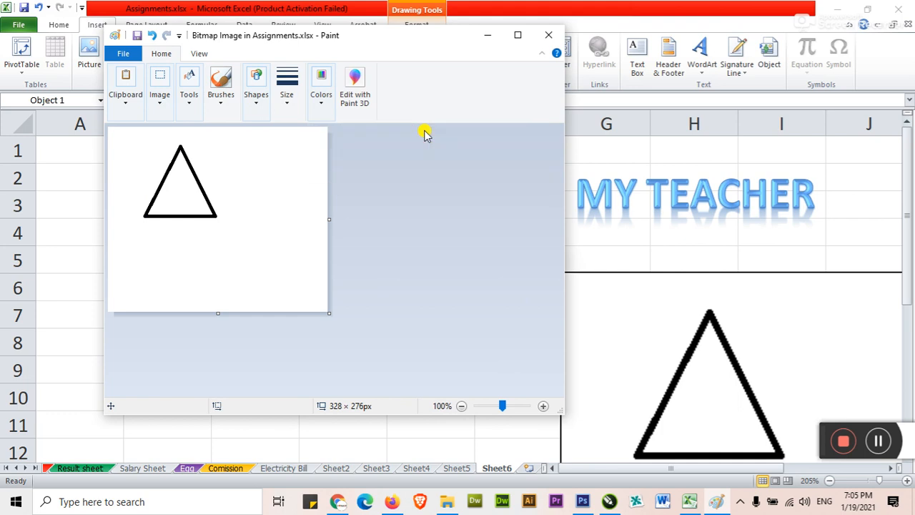
pyautogui.click(252, 104)
pyautogui.click(296, 160)
pyautogui.moveTo(208, 158); pyautogui.dragTo(272, 210)
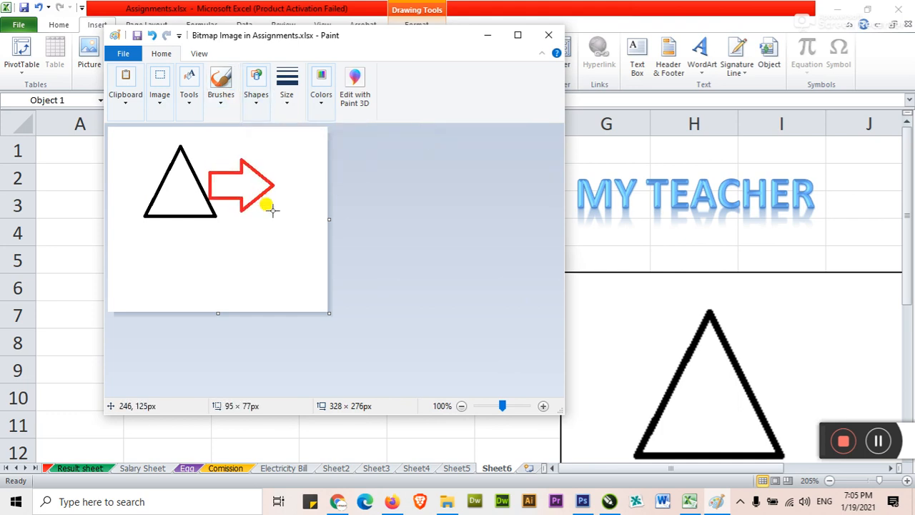
pyautogui.click(230, 233)
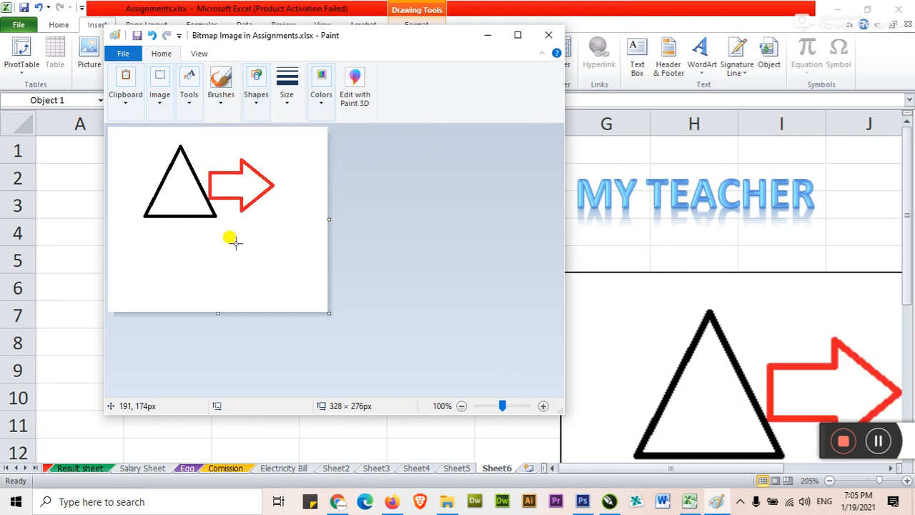
pyautogui.click(255, 98)
pyautogui.click(270, 163)
pyautogui.moveTo(167, 179); pyautogui.dragTo(191, 206)
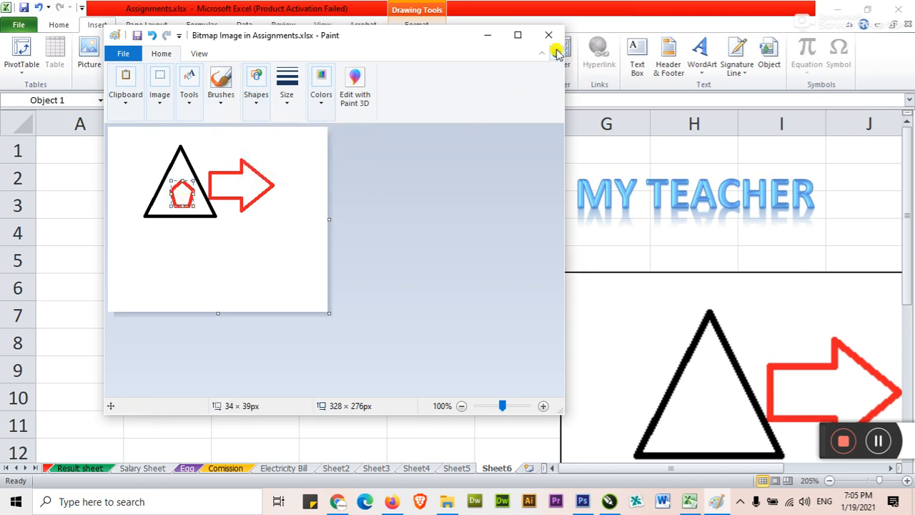
# Return to the spreadsheet and move the embedded picture up and to the left
pyautogui.click(480, 35)
pyautogui.click(529, 303)
pyautogui.moveTo(563, 306); pyautogui.dragTo(406, 281)
pyautogui.scroll(-2, 310, 294)
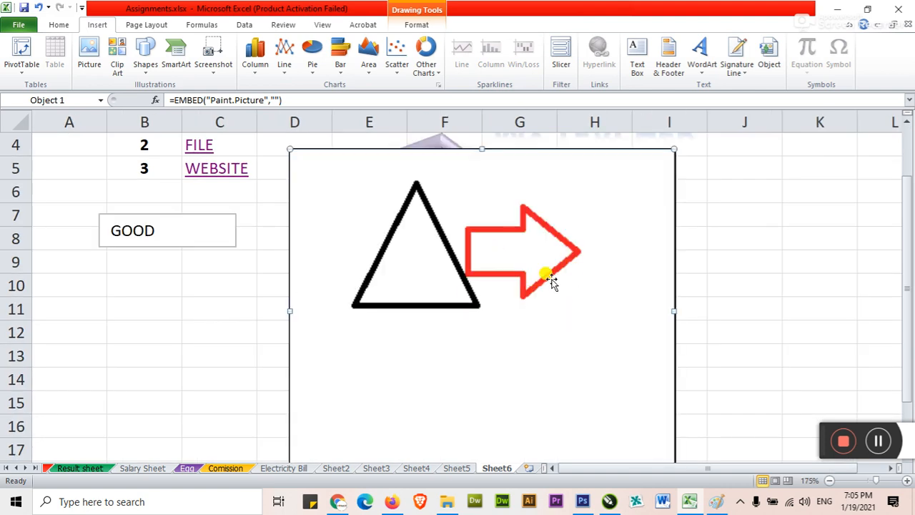
# Reopen the embedded bitmap in Paint, then close it so the sheet picture shows the pentagon
pyautogui.doubleClick(562, 281)
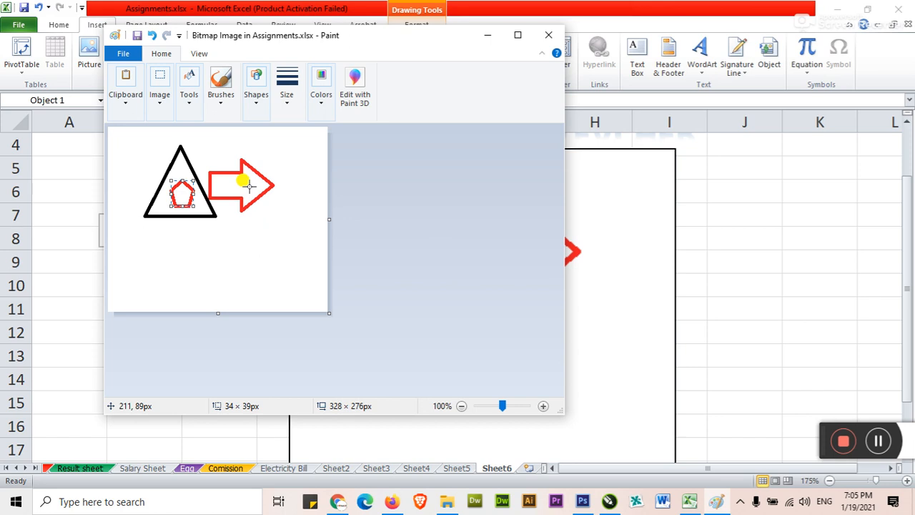
pyautogui.click(548, 35)
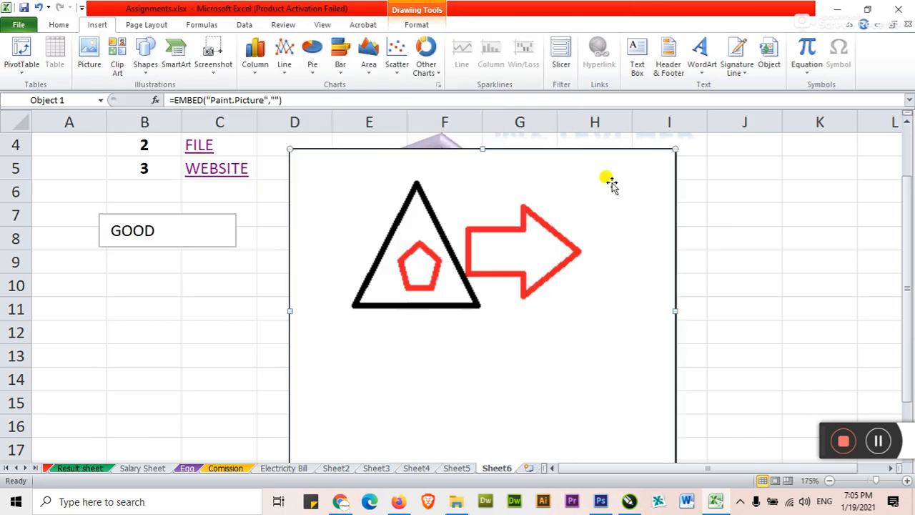
pyautogui.click(422, 222)
# Select cell C12 as the location for the equation
pyautogui.click(343, 262)
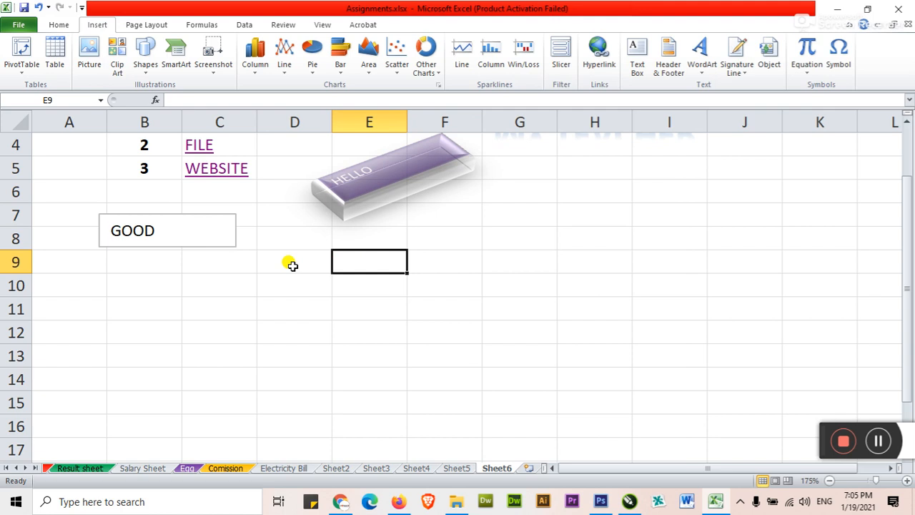
pyautogui.scroll(1, 276, 264)
pyautogui.click(190, 352)
pyautogui.scroll(-2, 474, 238)
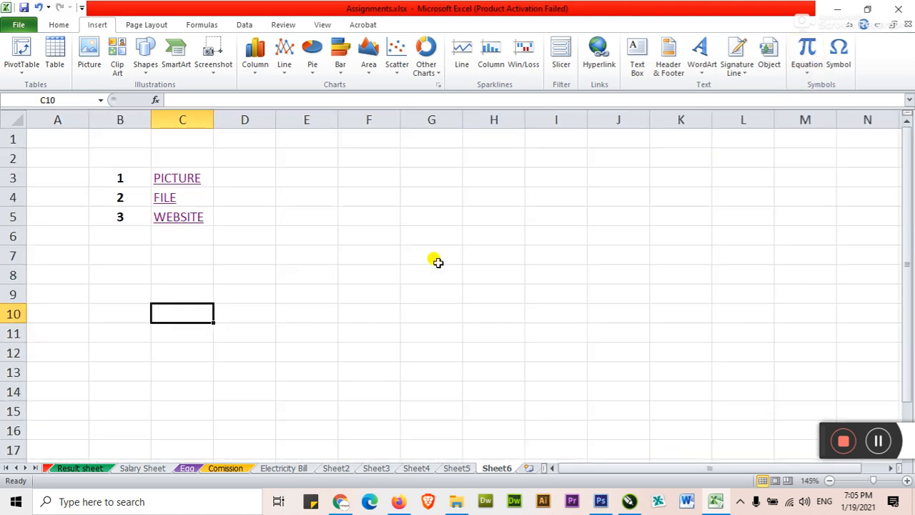
pyautogui.scroll(4, 271, 300)
pyautogui.scroll(-3, 276, 301)
pyautogui.click(241, 203)
pyautogui.scroll(2, 304, 239)
# Insert the ready-made Quadratic Formula equation and drag its box over cells B11:C13
pyautogui.click(806, 70)
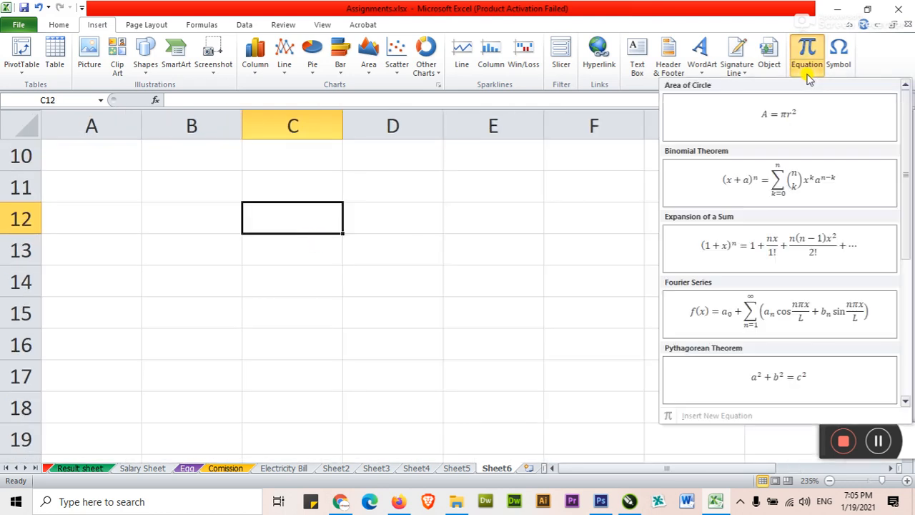
pyautogui.moveTo(907, 207); pyautogui.dragTo(903, 272)
pyautogui.click(801, 276)
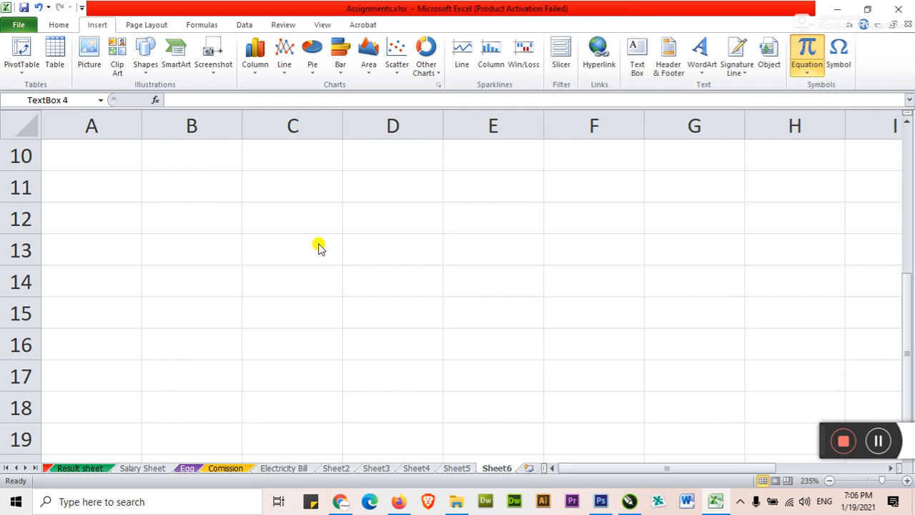
pyautogui.click(314, 247)
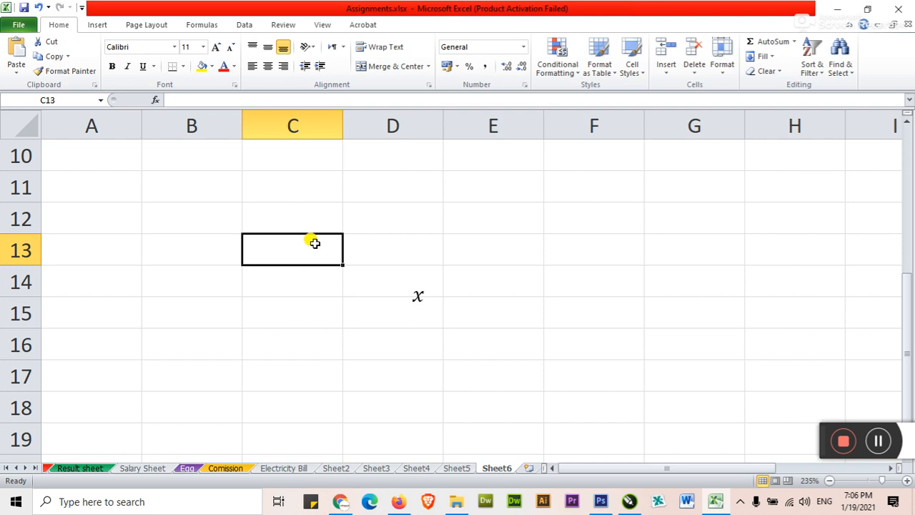
pyautogui.click(418, 295)
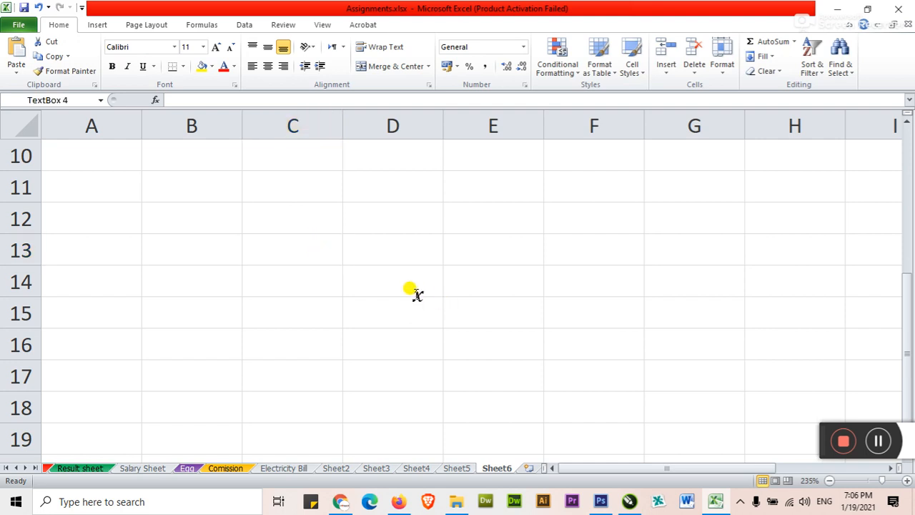
pyautogui.moveTo(469, 271); pyautogui.dragTo(227, 183)
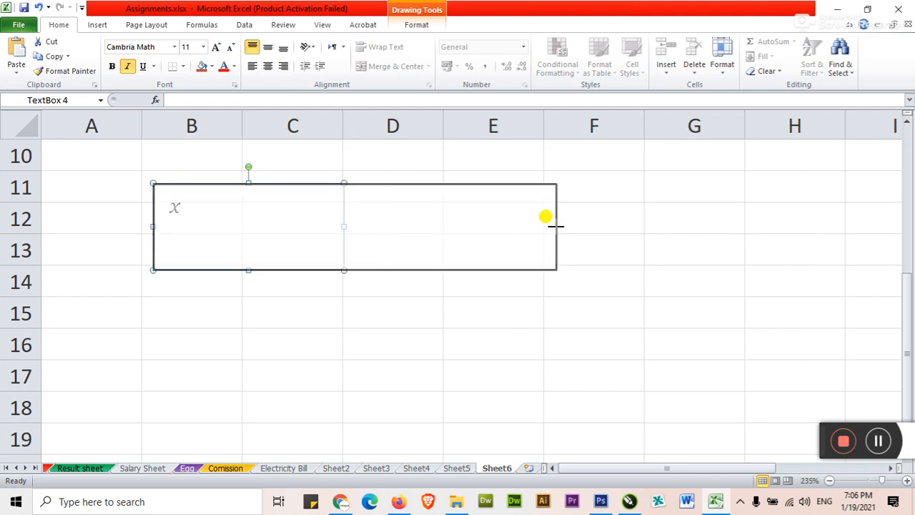